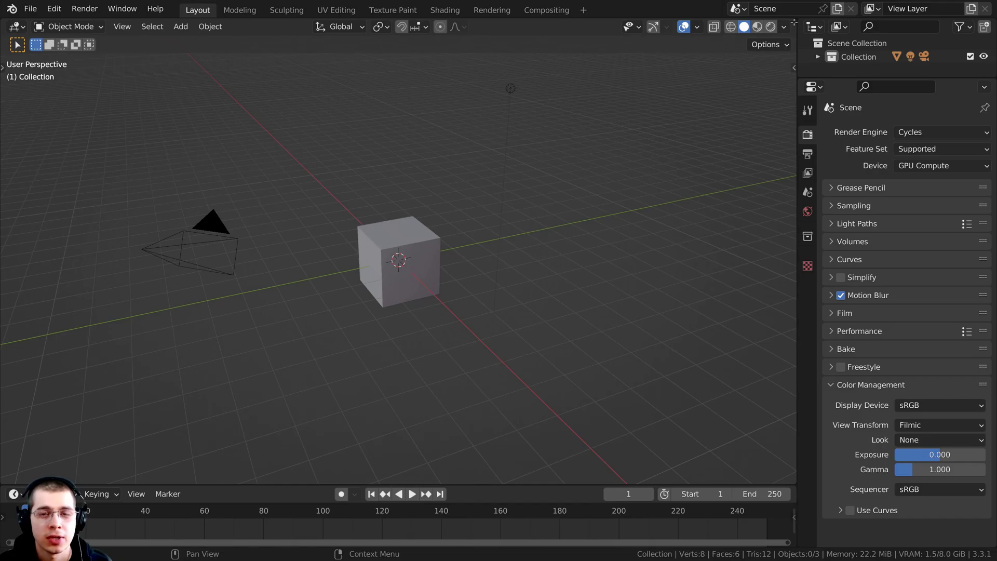
# Split the 3D viewport down the middle into two views of the cube-and-camera scene.
pyautogui.moveTo(794, 22); pyautogui.dragTo(383, 60)
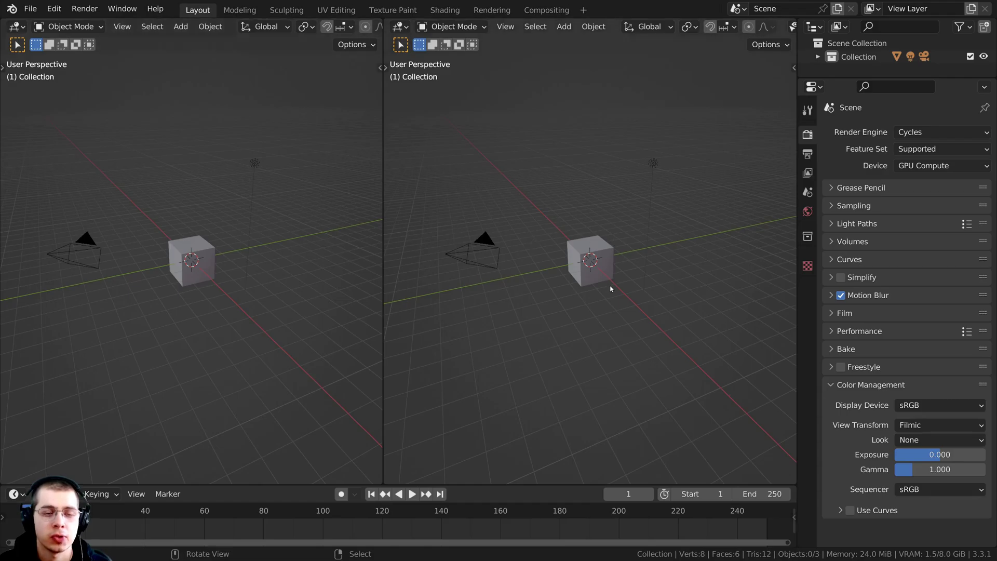
# Select the cube, zoom the left view into front orthographic, and orbit the right view around it.
pyautogui.click(185, 284)
pyautogui.moveTo(185, 285); pyautogui.dragTo(327, 273, button='middle')
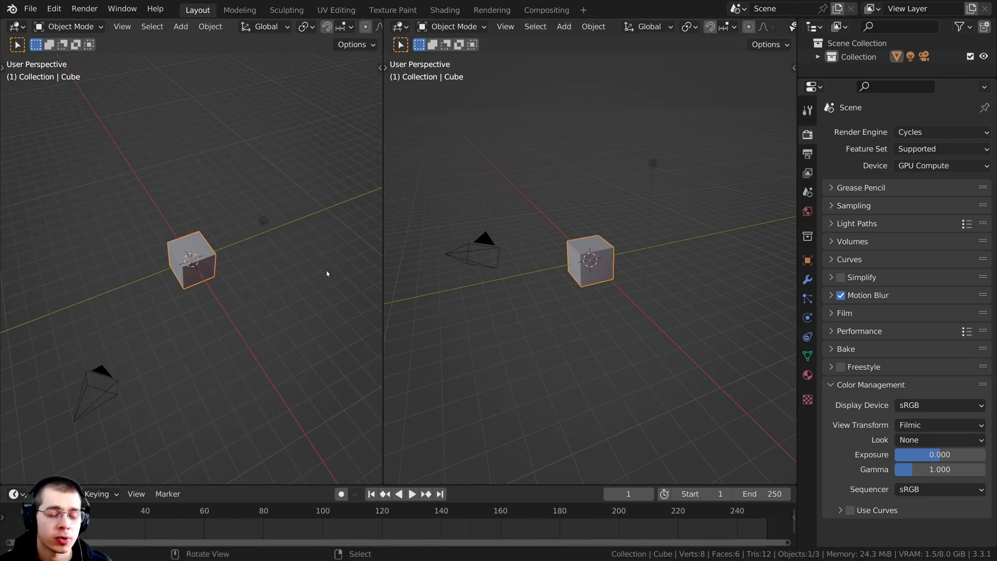
pyautogui.press('KP_1')
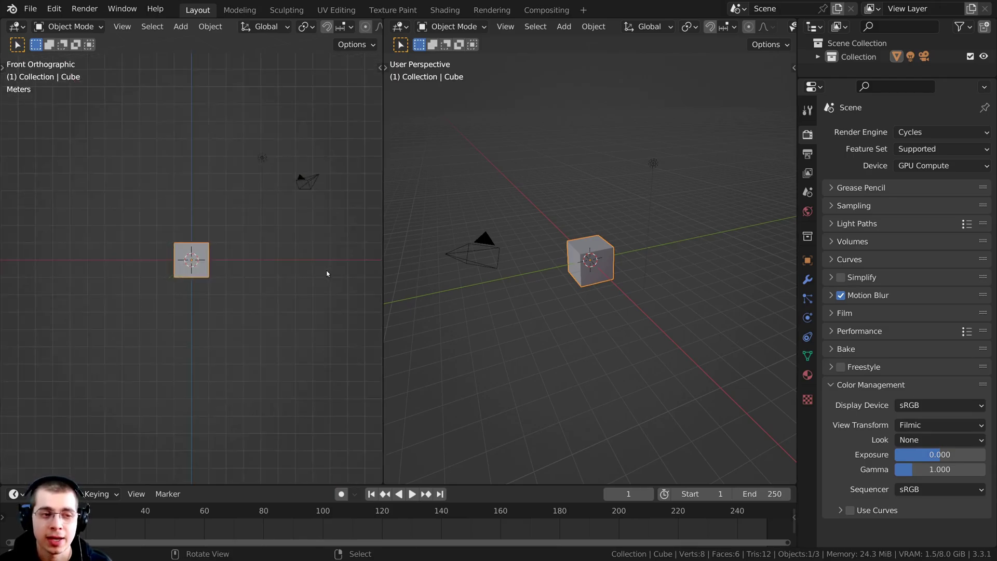
pyautogui.scroll(7, 256, 139)
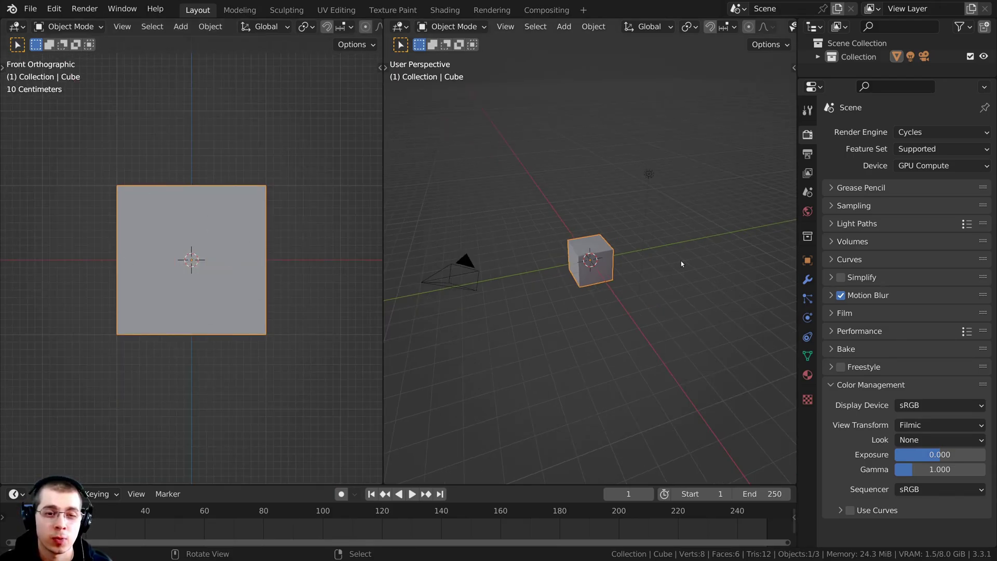
pyautogui.scroll(4, 659, 244)
pyautogui.moveTo(609, 225); pyautogui.dragTo(531, 228, button='middle')
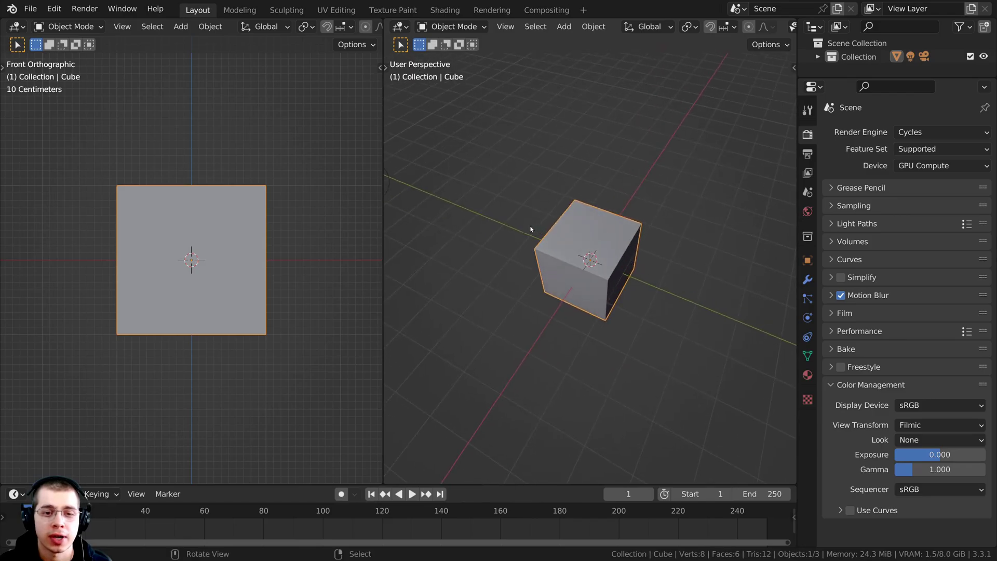
pyautogui.moveTo(627, 279); pyautogui.dragTo(388, 40, button='middle')
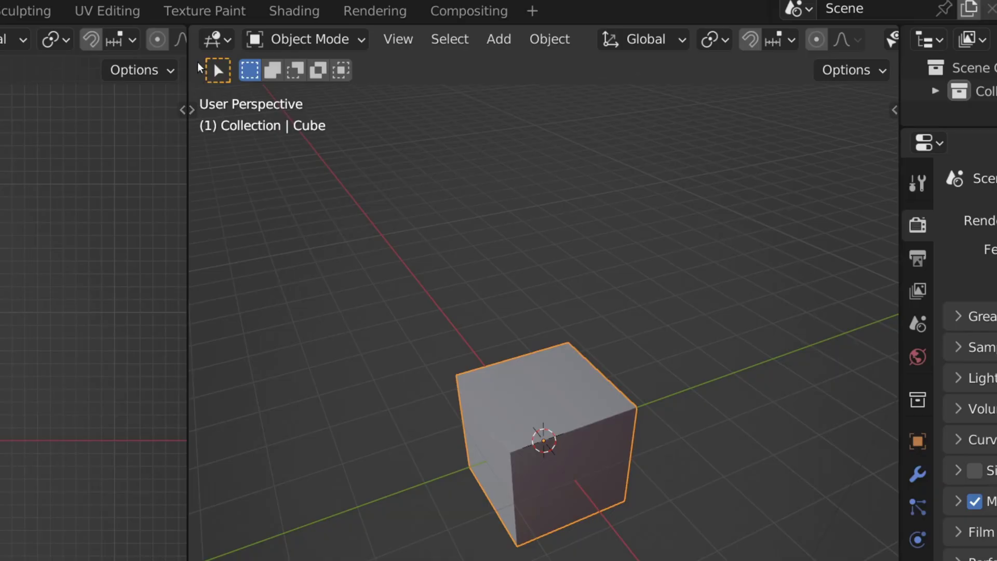
# Browse the editor type lists of the right, properties and outliner areas; orbit the left view back to perspective.
pyautogui.click(224, 41)
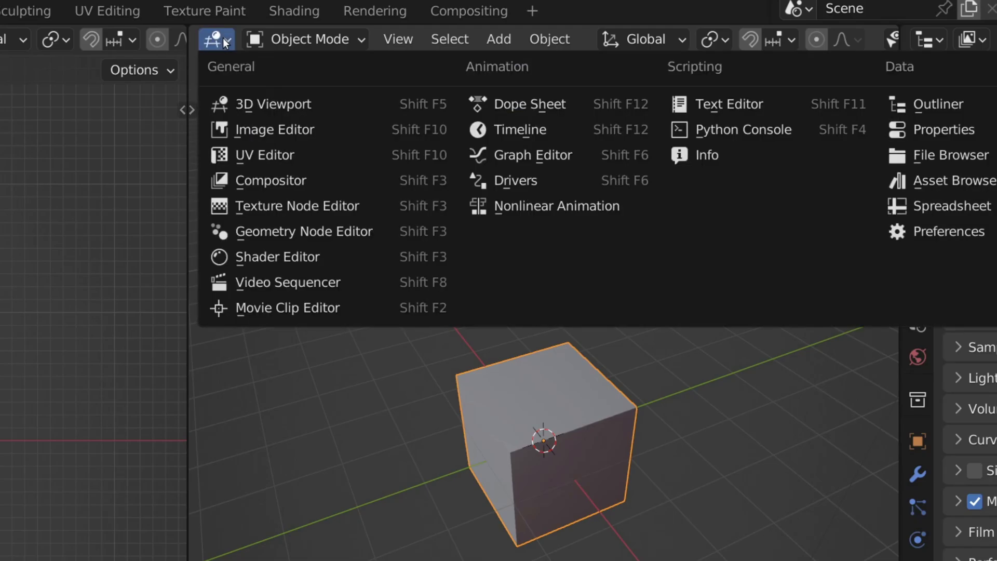
pyautogui.press('Escape')
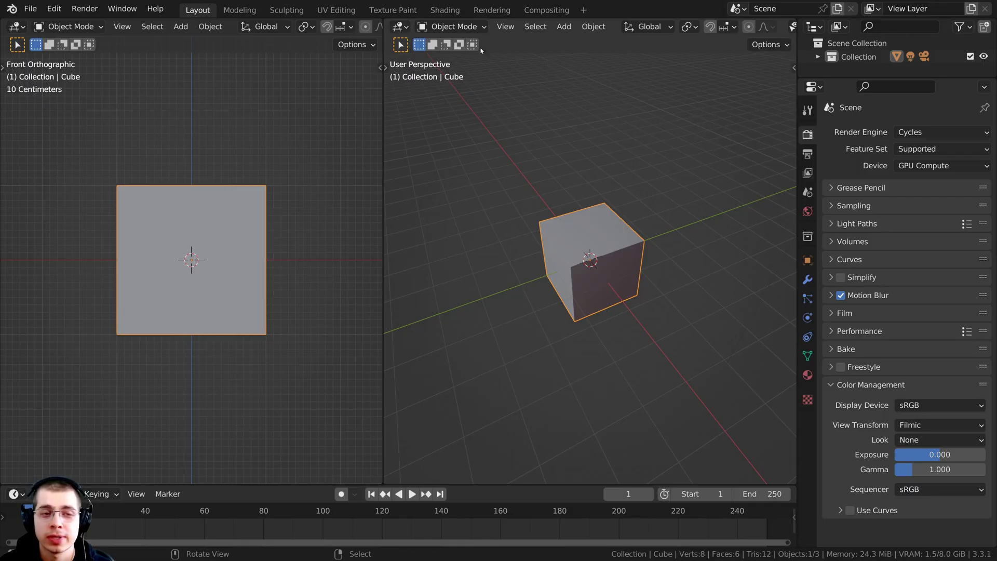
pyautogui.click(401, 27)
pyautogui.press('Escape')
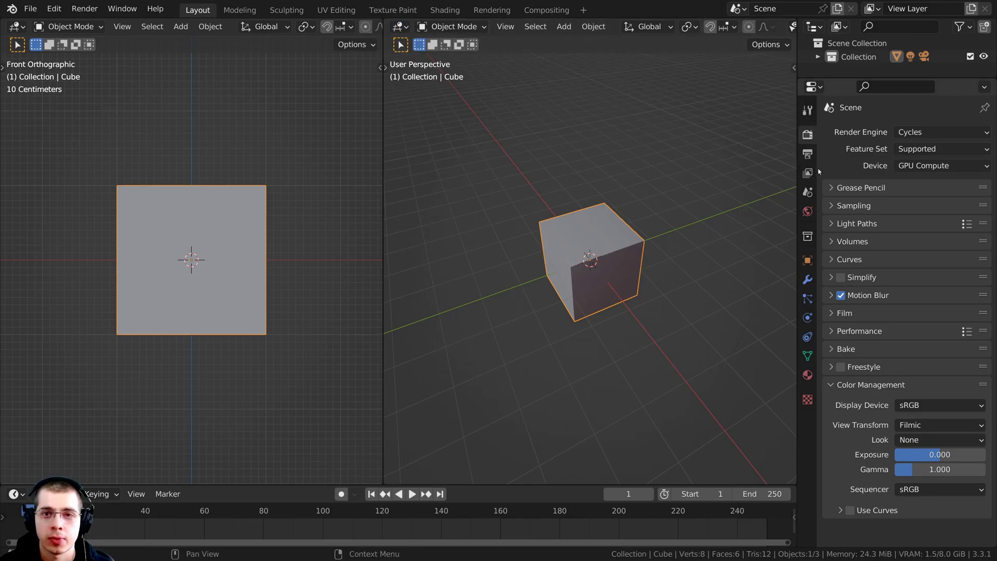
pyautogui.click(813, 87)
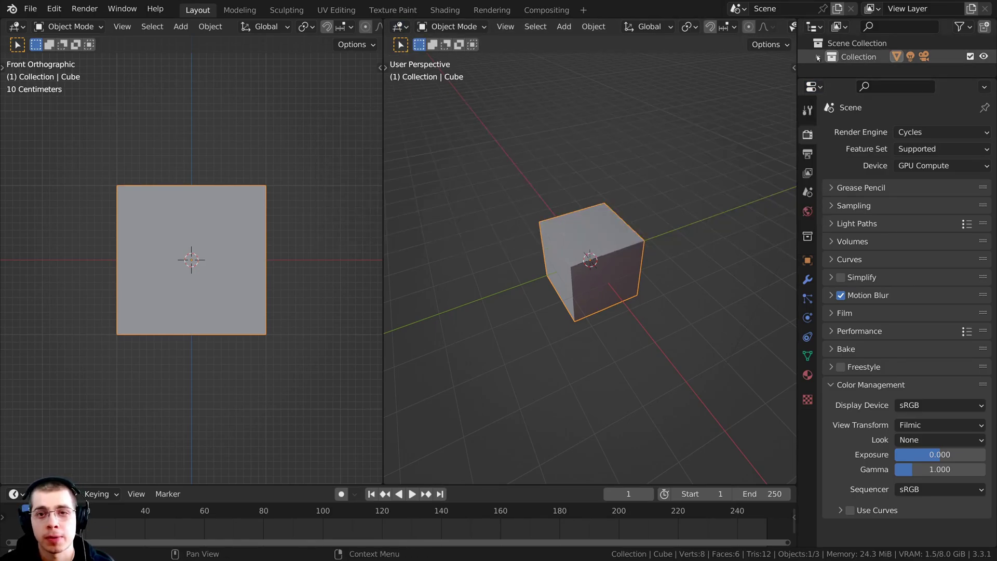
pyautogui.click(813, 26)
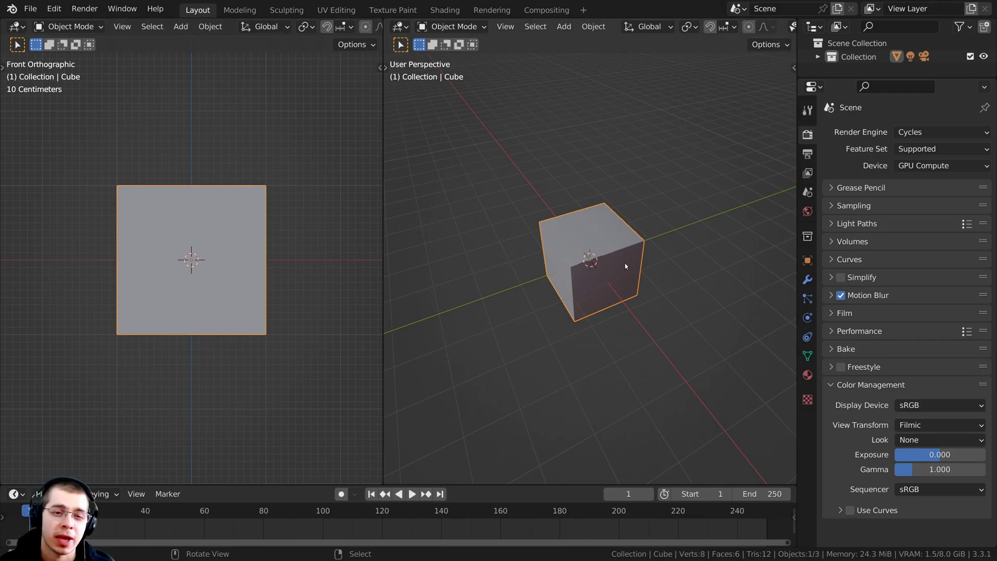
pyautogui.moveTo(301, 206); pyautogui.dragTo(312, 301, button='middle')
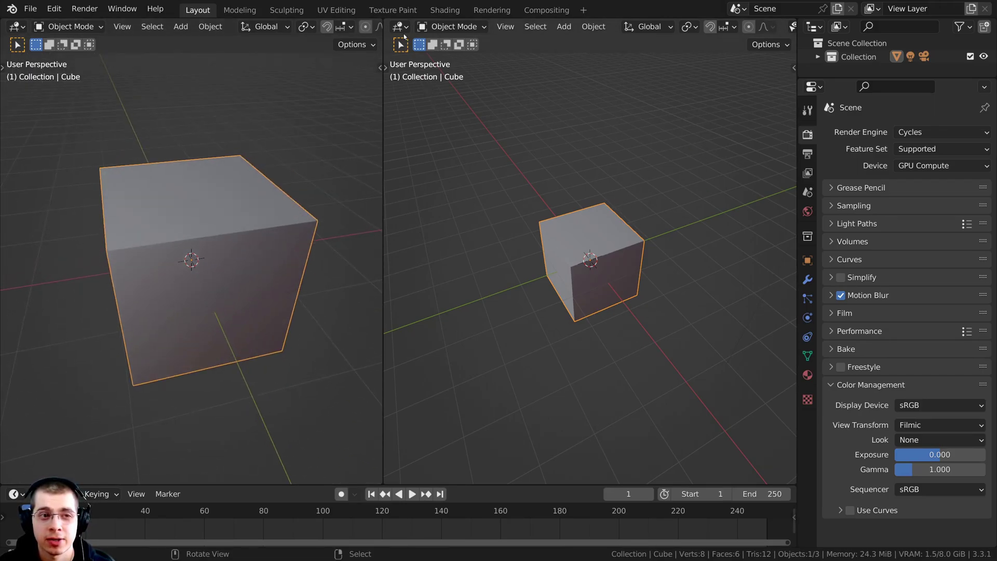
pyautogui.click(401, 28)
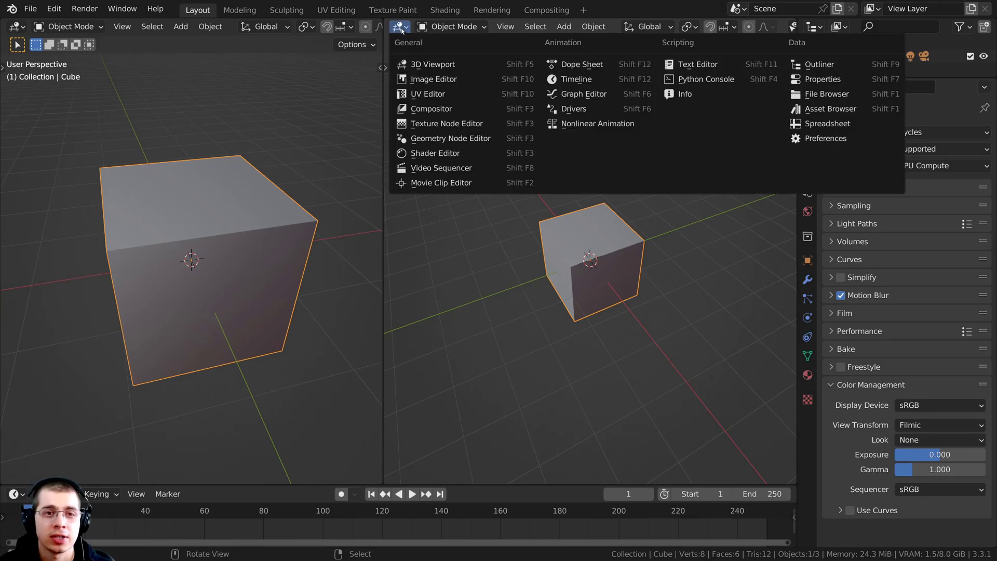
# Try the right area as a Graph Editor, then make it a Shader Editor beside the cube.
pyautogui.click(576, 94)
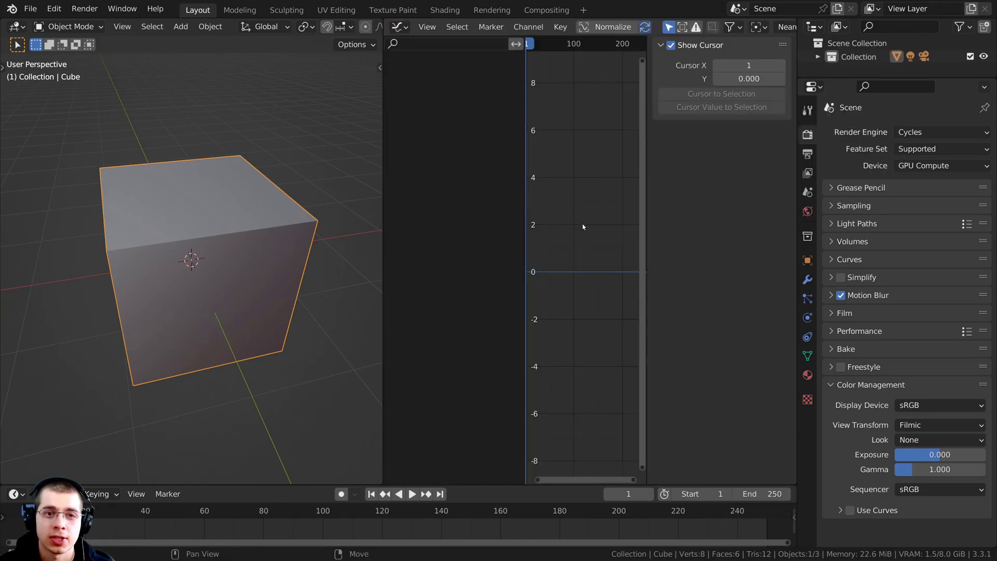
pyautogui.press('n')
pyautogui.moveTo(270, 244); pyautogui.dragTo(230, 278, button='middle')
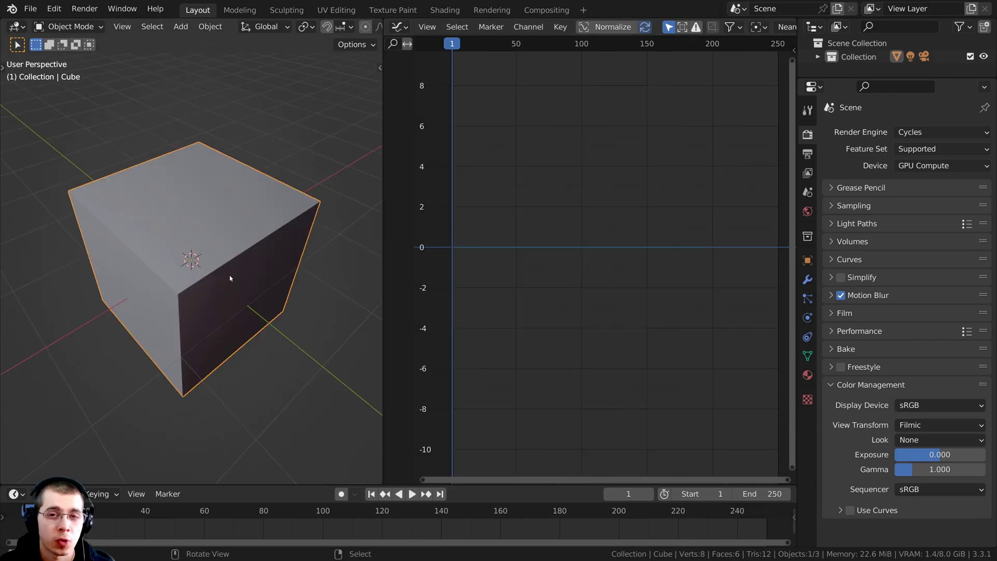
pyautogui.click(401, 27)
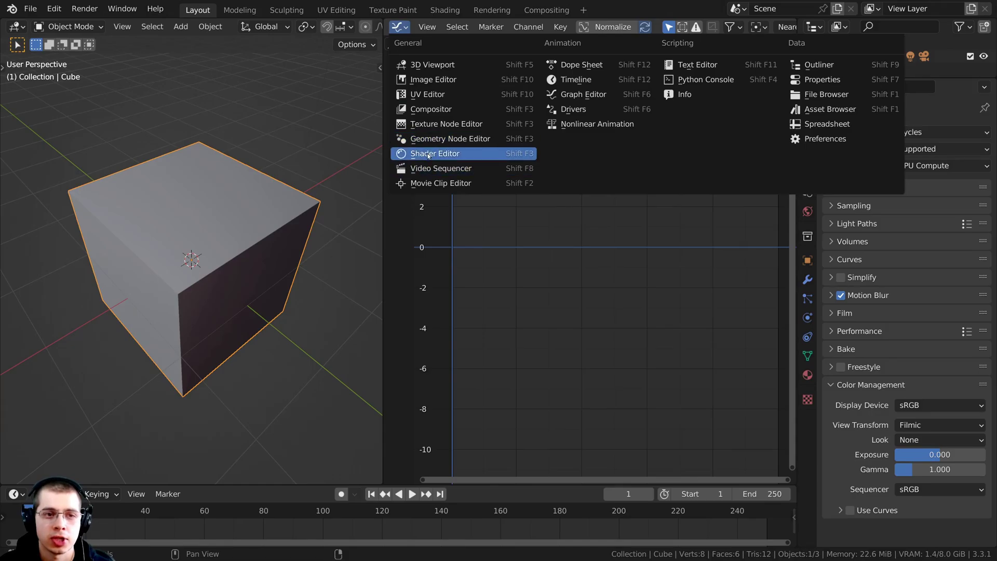
pyautogui.click(429, 156)
pyautogui.moveTo(373, 228); pyautogui.dragTo(433, 268, button='middle')
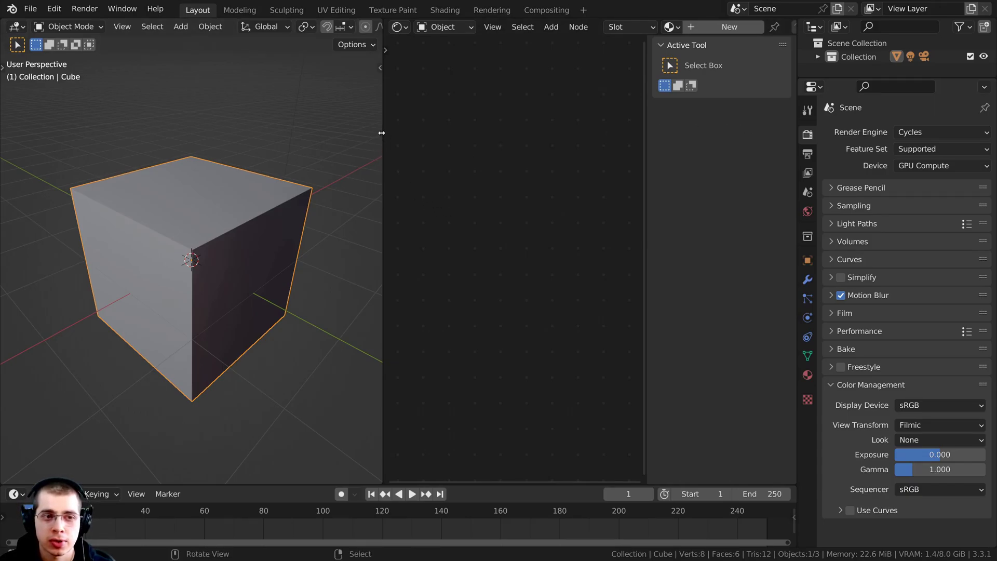
# Widen the 3D view, collapse the Shader Editor sidebar, and make the timeline taller.
pyautogui.moveTo(383, 132); pyautogui.dragTo(538, 147)
pyautogui.moveTo(644, 151); pyautogui.dragTo(732, 151)
pyautogui.moveTo(499, 482); pyautogui.dragTo(537, 433)
pyautogui.moveTo(796, 187); pyautogui.dragTo(846, 190)
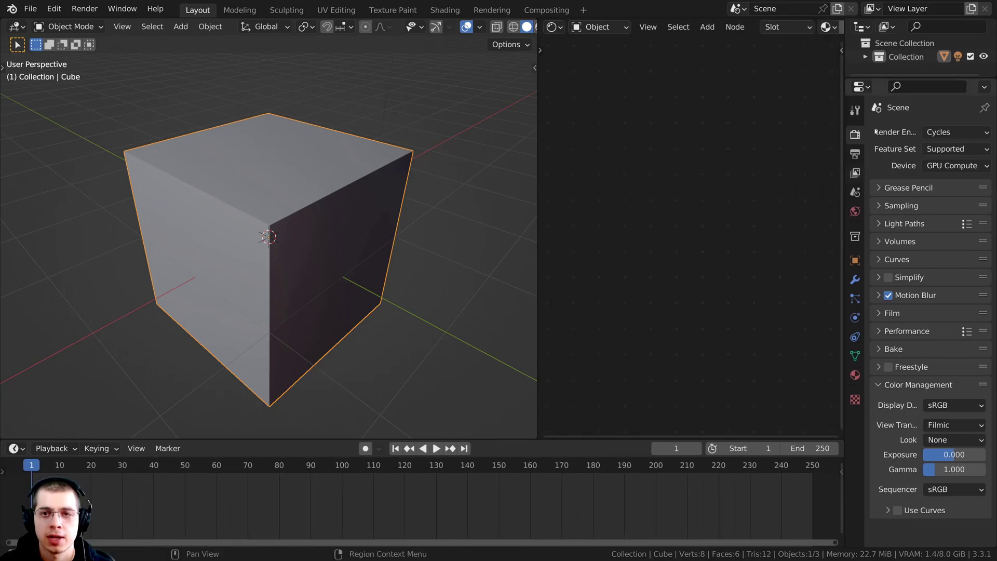
# Enlarge the outliner, expand Collection to list Camera, Cube and Light, and narrow the 3D view.
pyautogui.moveTo(876, 82); pyautogui.dragTo(781, 137)
pyautogui.click(865, 57)
pyautogui.moveTo(534, 191); pyautogui.dragTo(346, 226)
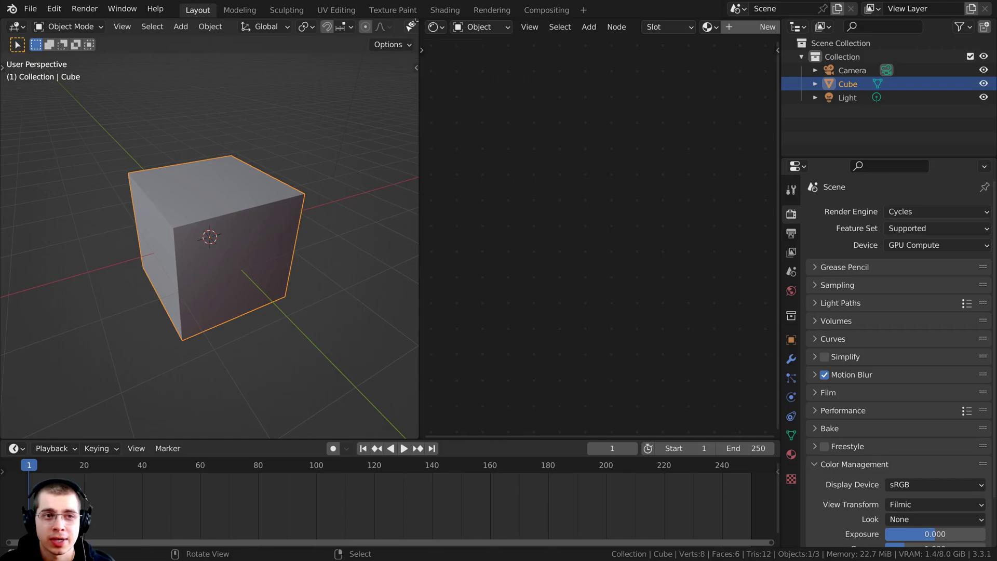
# Split the 3D view into top and bottom views, split the top one, and shorten the timeline.
pyautogui.moveTo(415, 22); pyautogui.dragTo(415, 255)
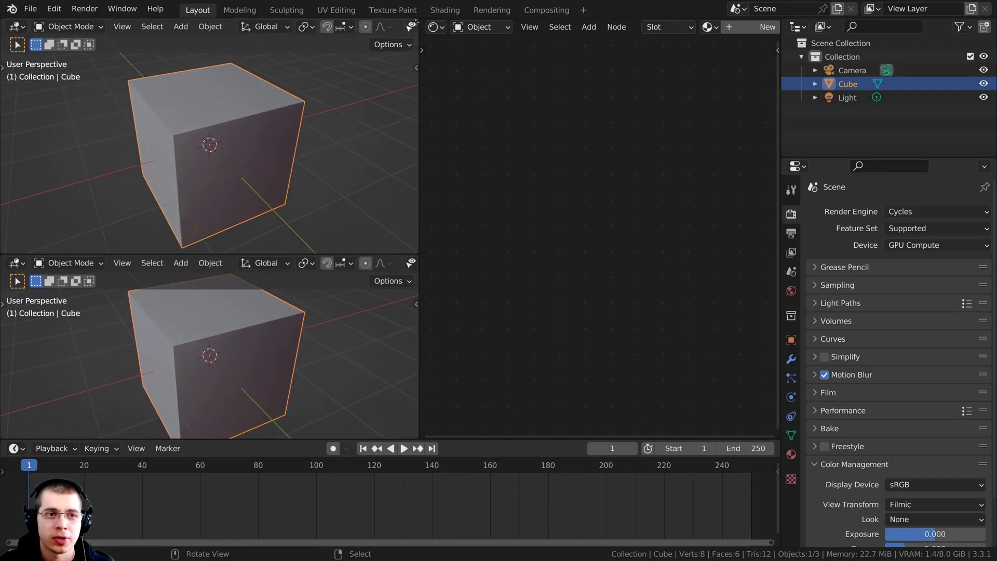
pyautogui.moveTo(415, 22); pyautogui.dragTo(211, 44)
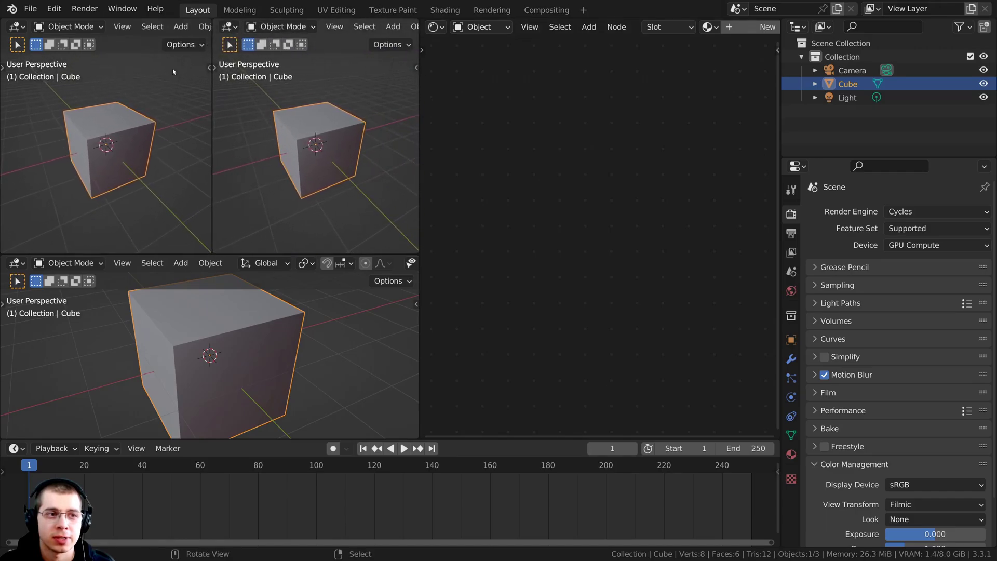
pyautogui.moveTo(287, 225); pyautogui.dragTo(314, 178, button='middle')
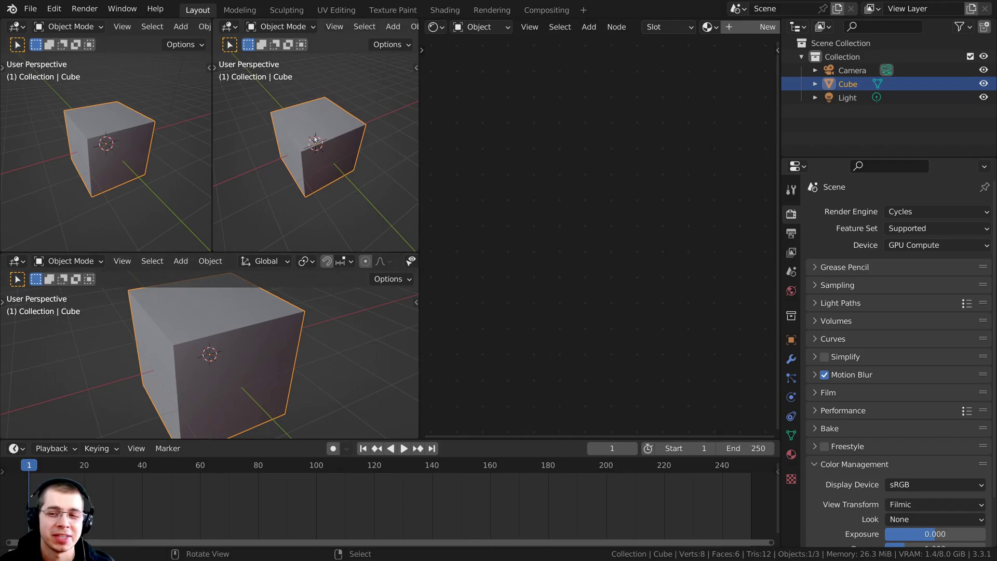
pyautogui.moveTo(289, 438); pyautogui.dragTo(291, 460)
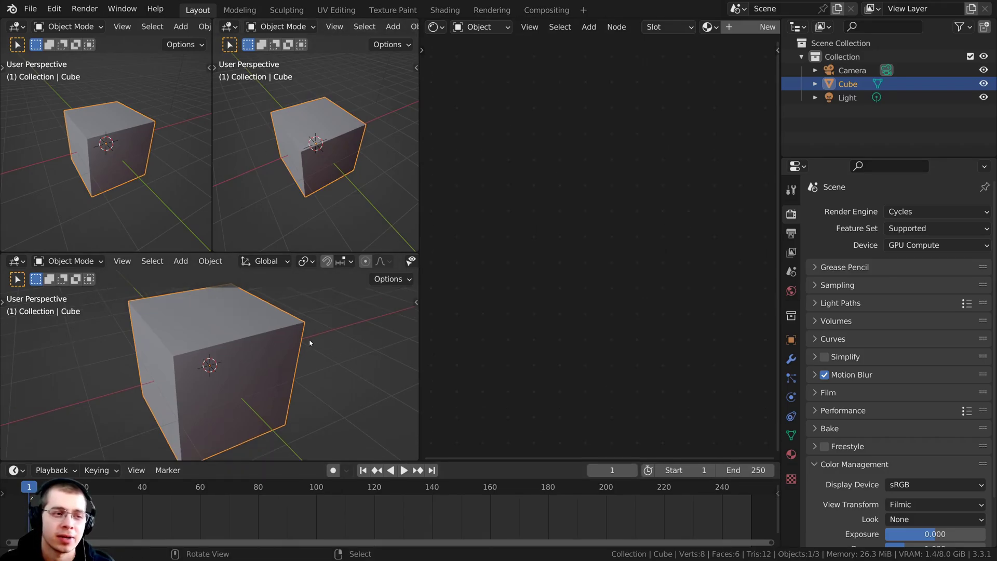
pyautogui.moveTo(295, 343); pyautogui.dragTo(324, 337, button='middle')
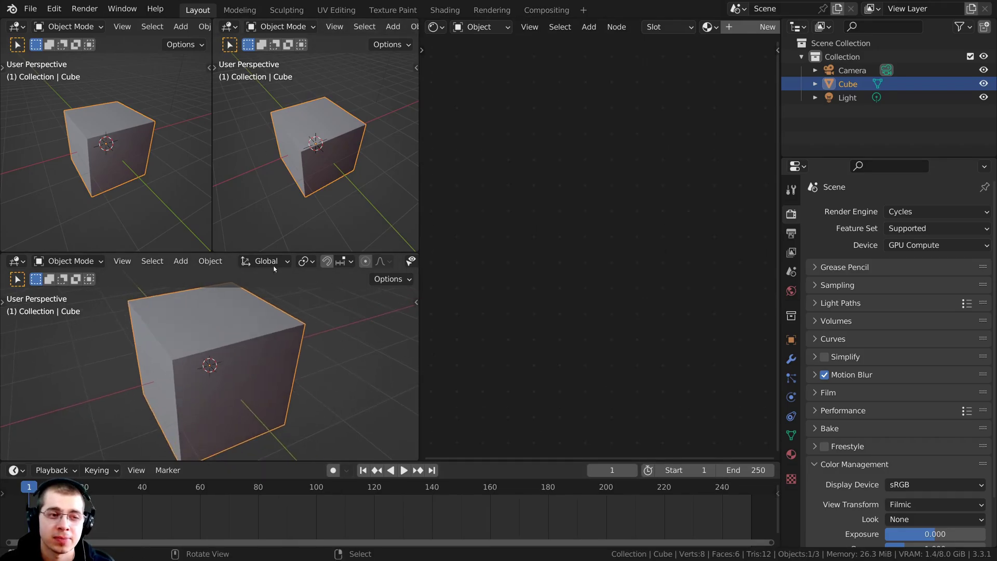
pyautogui.click(207, 27)
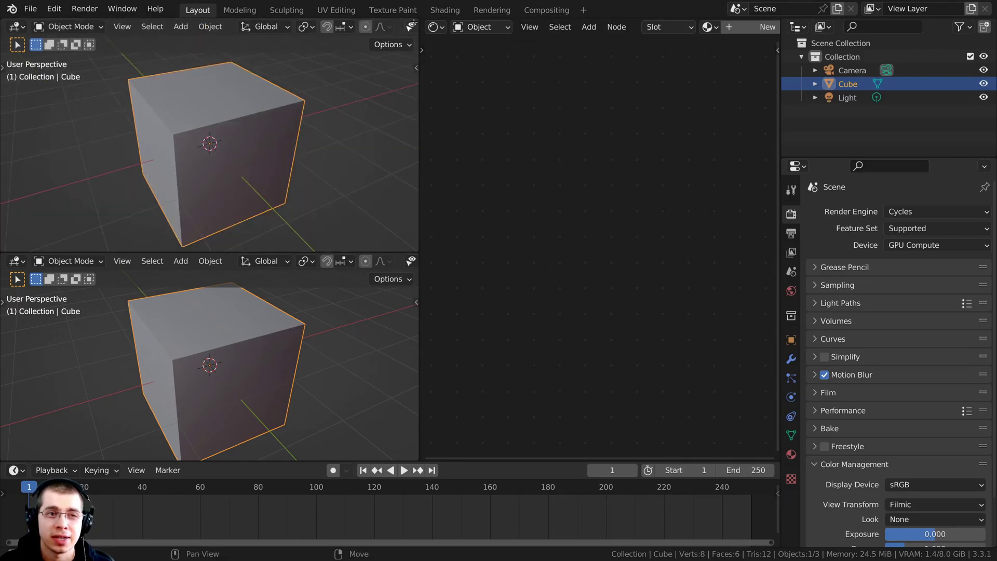
# Join the Shader Editor and stacked viewports back into one 3D view, then orbit around the cube.
pyautogui.moveTo(414, 22); pyautogui.dragTo(446, 39)
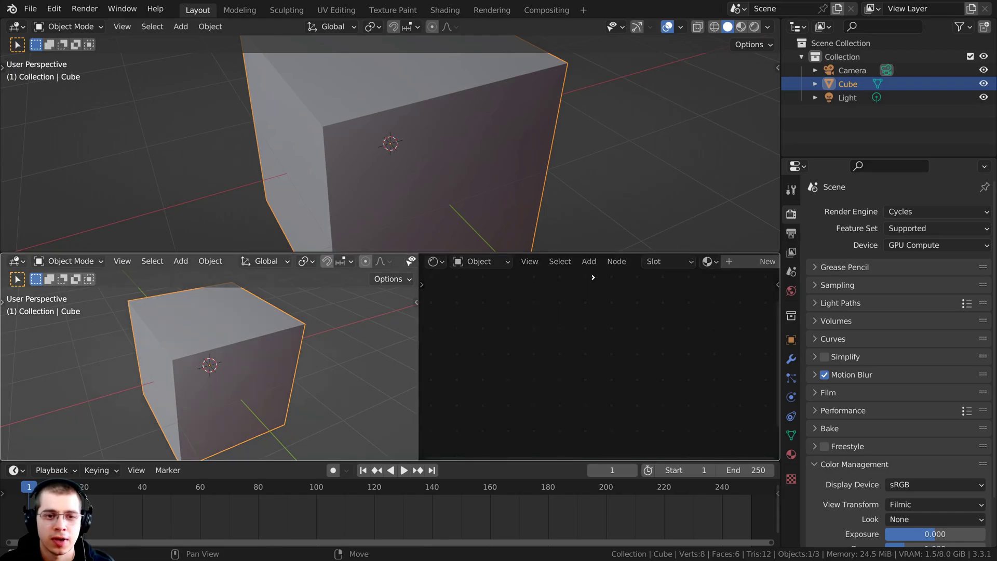
pyautogui.moveTo(593, 277); pyautogui.dragTo(595, 281)
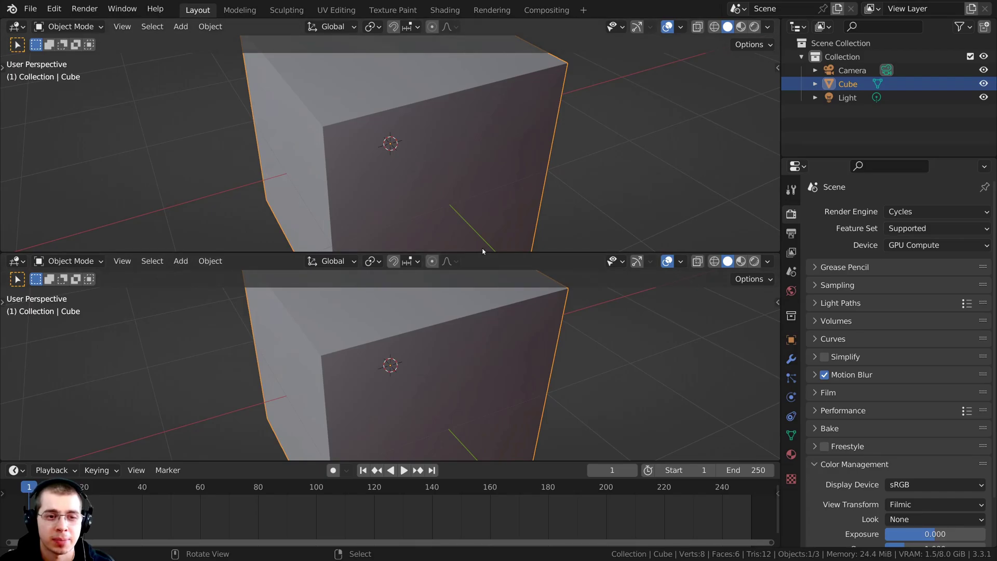
pyautogui.moveTo(483, 253); pyautogui.dragTo(483, 277)
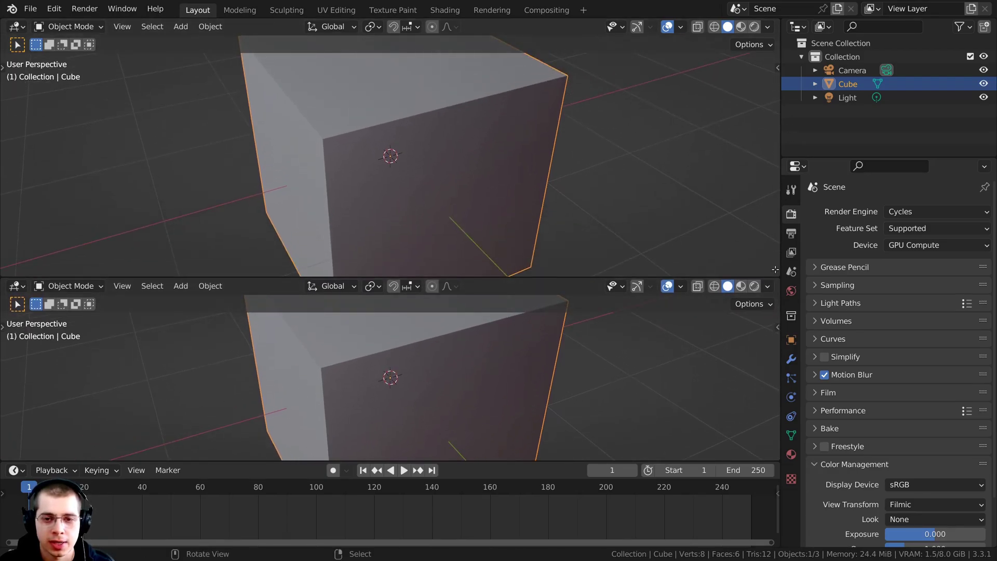
pyautogui.moveTo(775, 270)
pyautogui.mouseDown()
pyautogui.moveTo(763, 332)
pyautogui.moveTo(750, 305)
pyautogui.moveTo(739, 175)
pyautogui.moveTo(750, 357)
pyautogui.mouseUp()
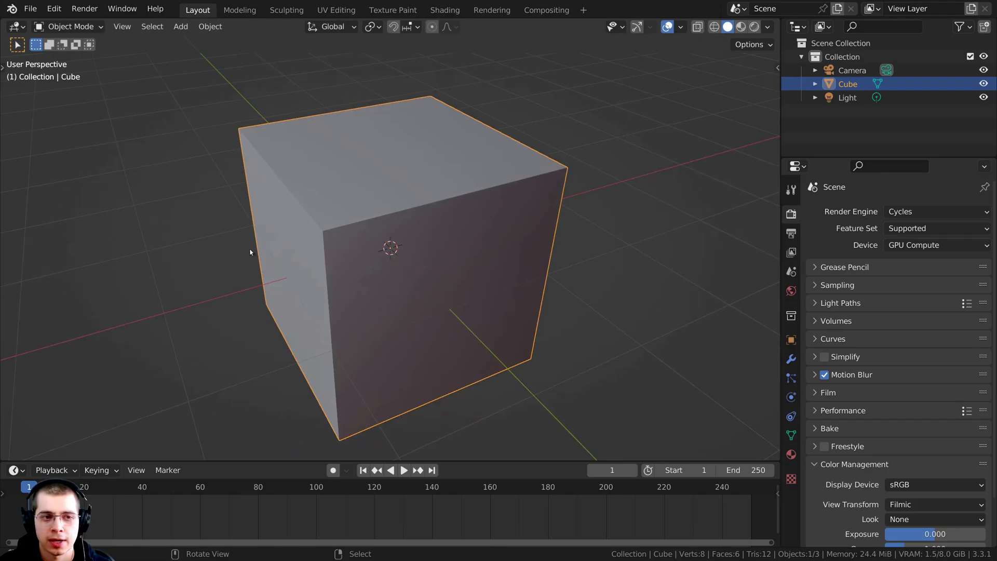
pyautogui.moveTo(530, 251); pyautogui.dragTo(665, 169, button='middle')
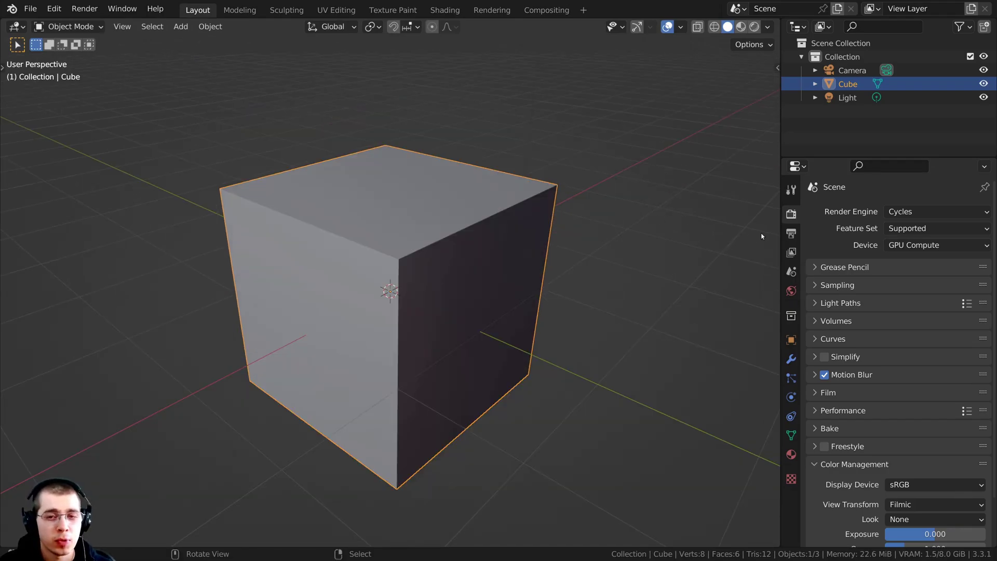
# Use Area Options > Vertical Split to divide the viewport down the middle into two cube views.
pyautogui.rightClick(780, 206)
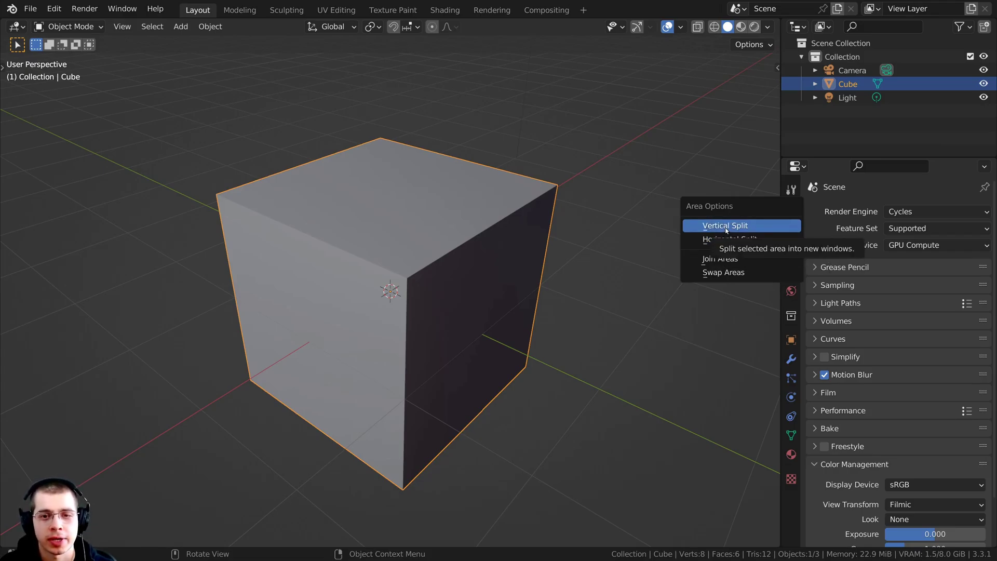
pyautogui.click(725, 225)
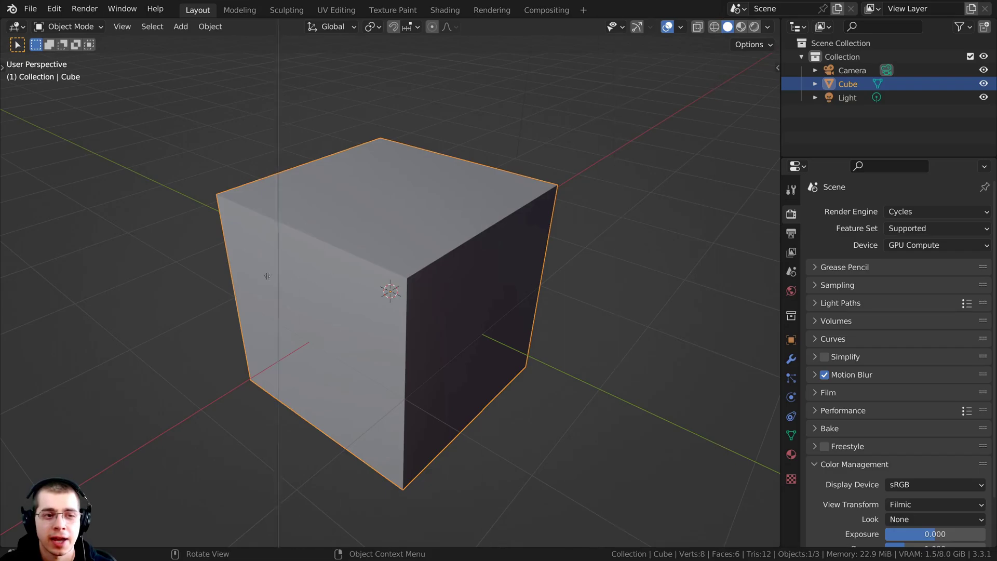
pyautogui.click(383, 281)
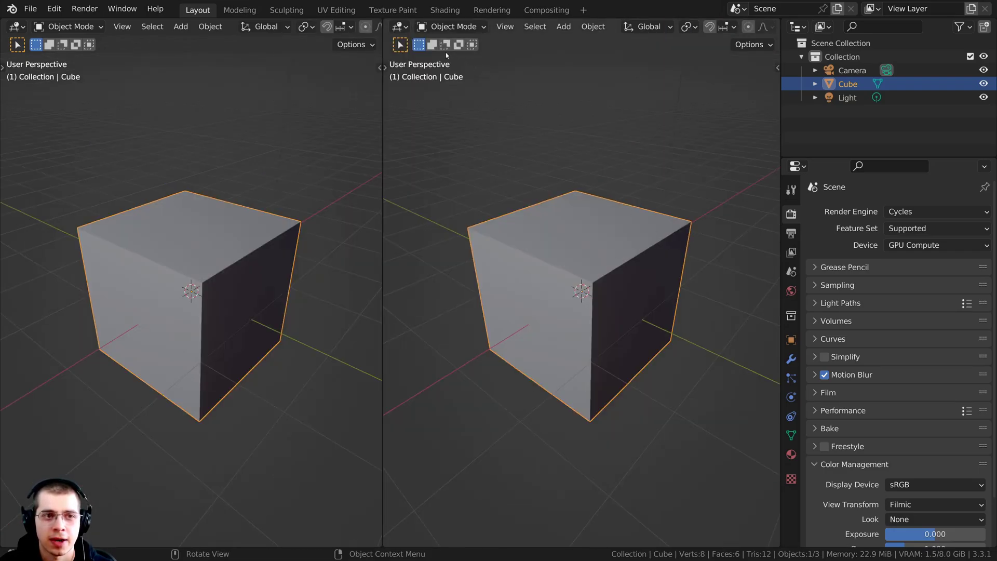
pyautogui.click(399, 27)
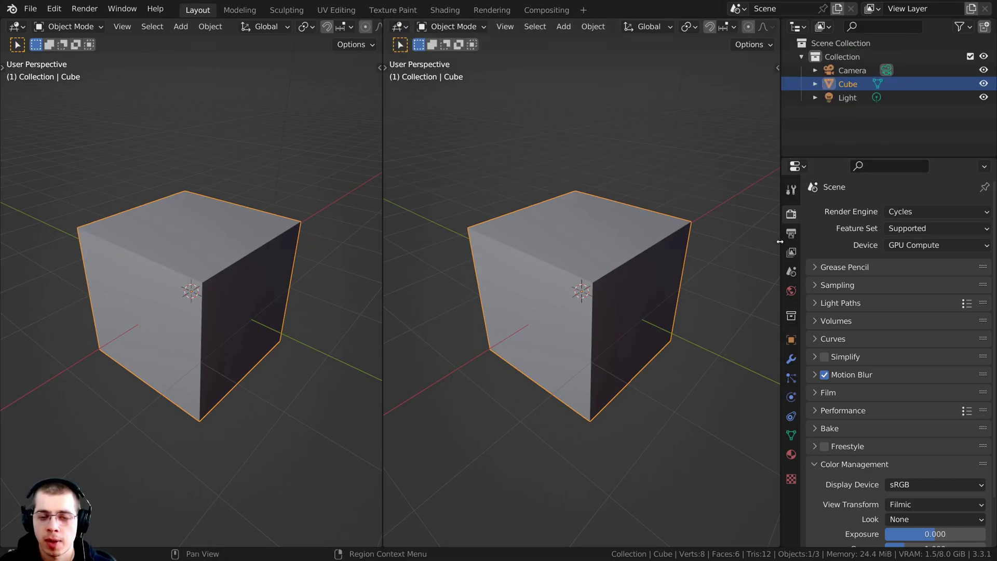
pyautogui.rightClick(780, 242)
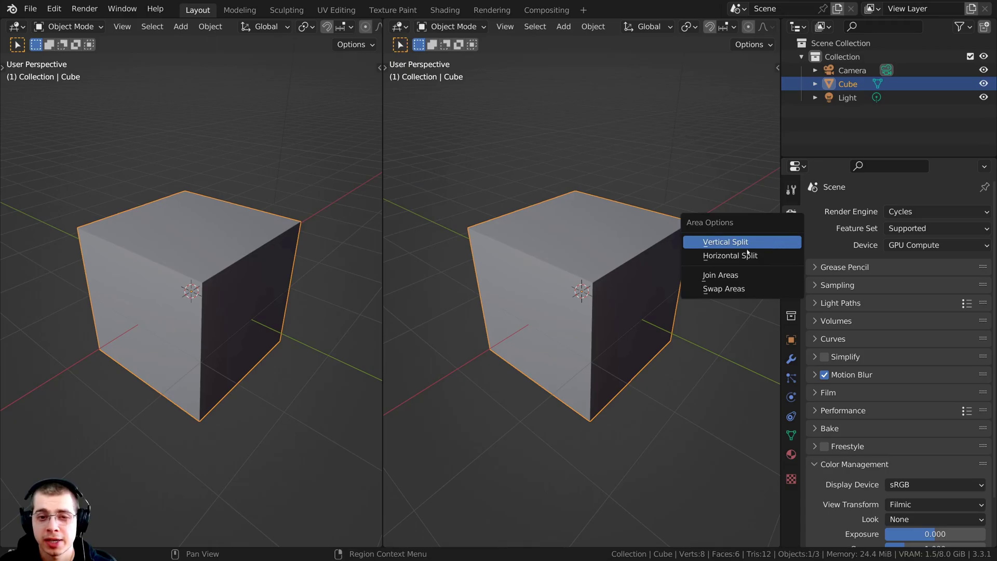
pyautogui.click(732, 257)
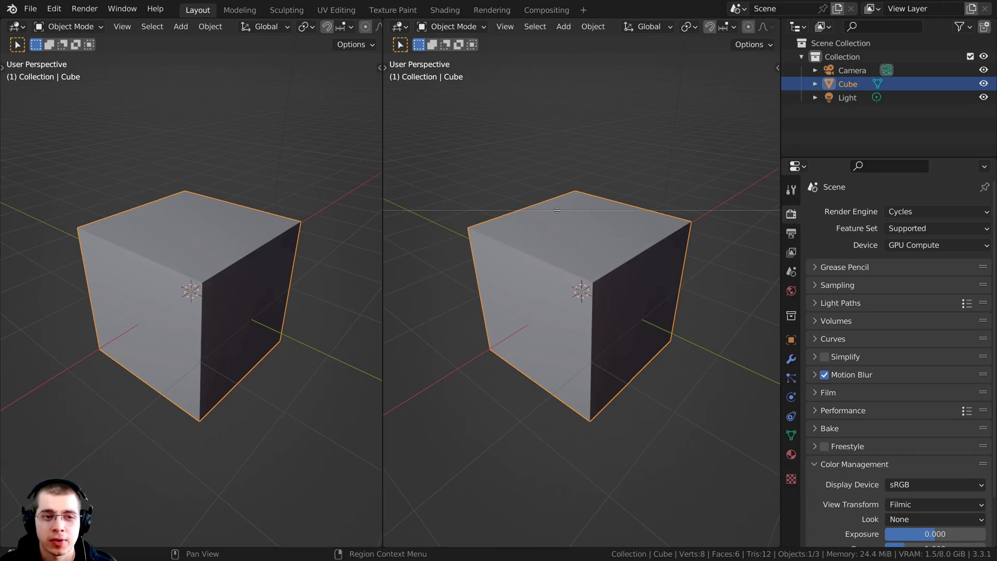
pyautogui.click(557, 210)
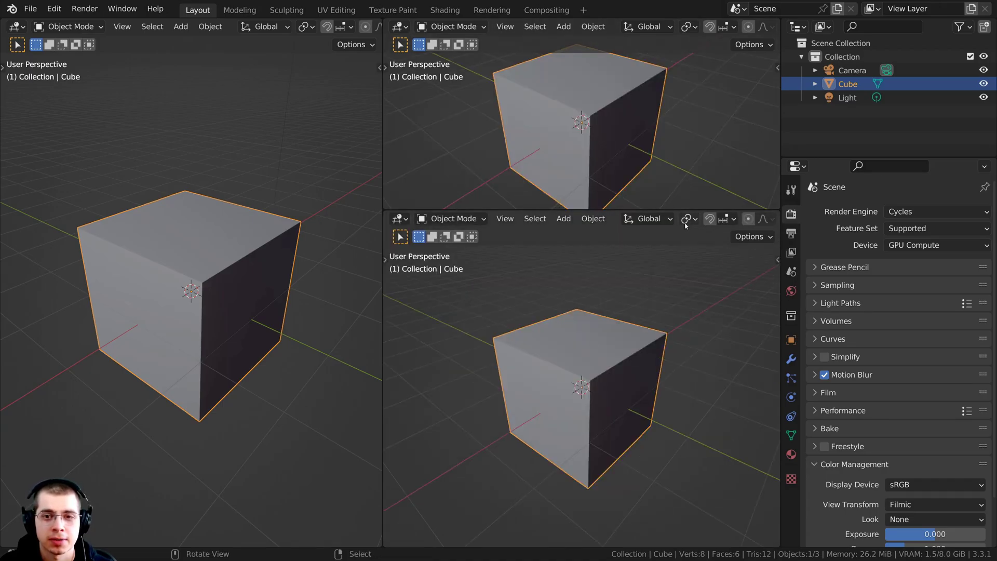
pyautogui.rightClick(574, 208)
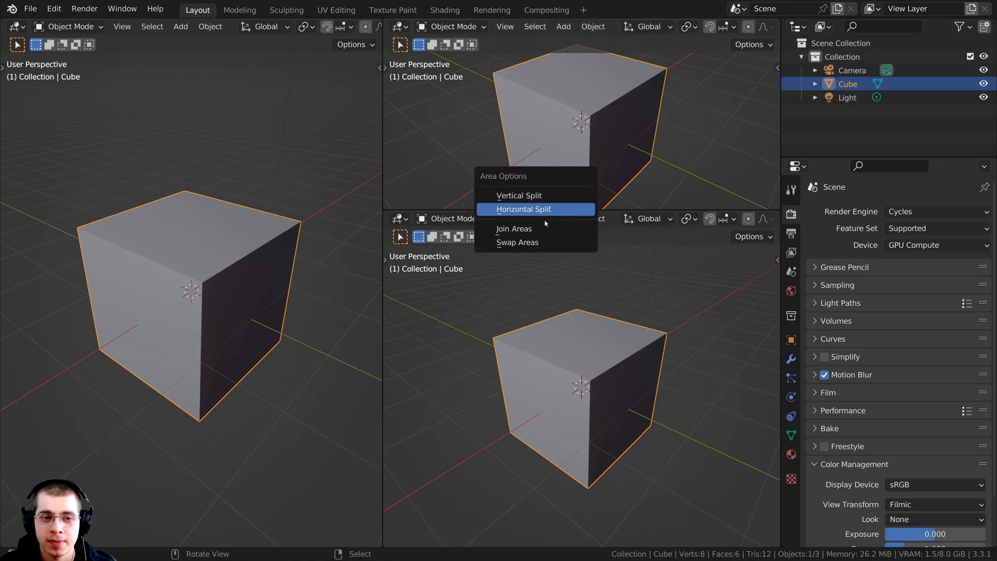
pyautogui.click(526, 228)
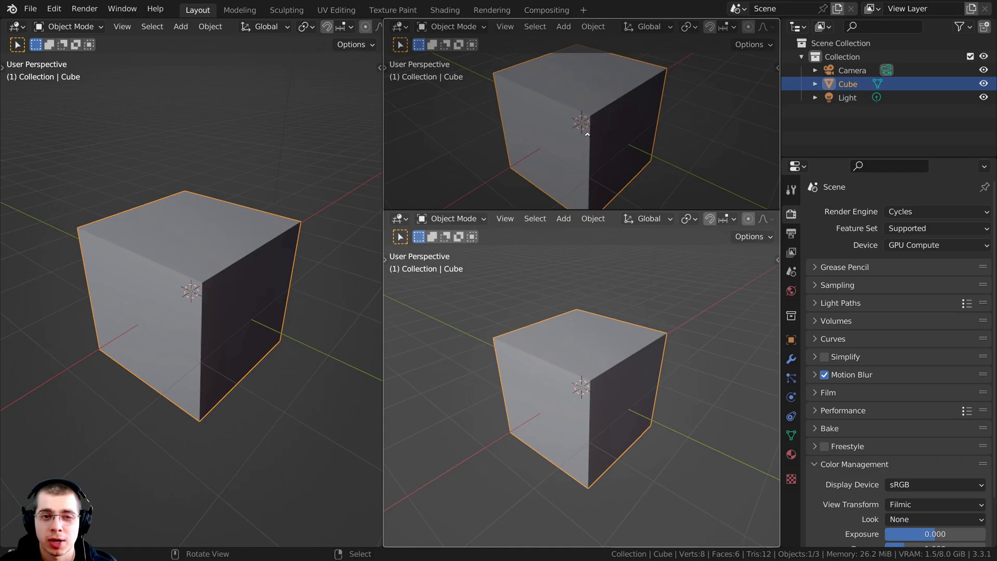
pyautogui.click(587, 135)
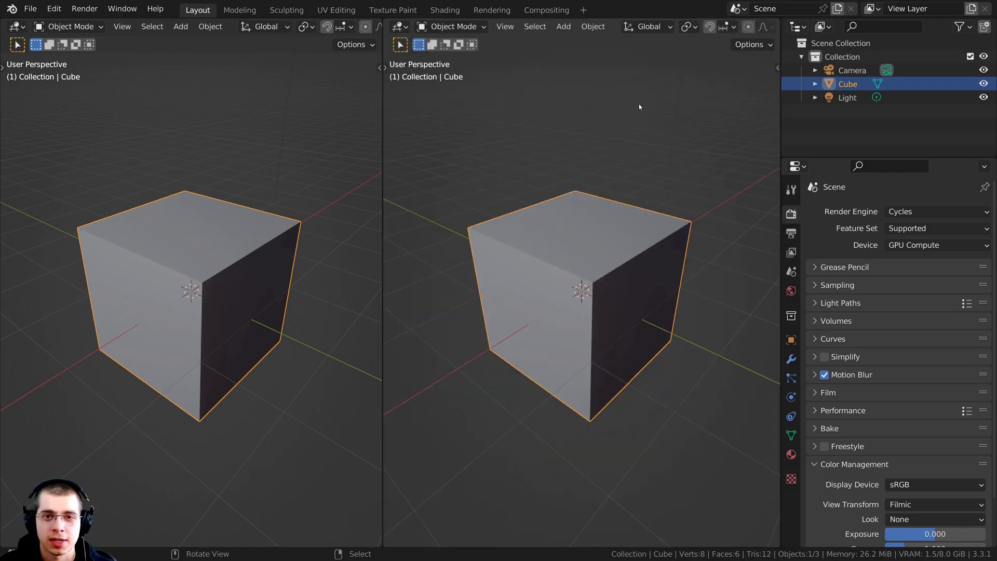
# Bring up the area options, then the right viewport's Editor Type menu.
pyautogui.rightClick(382, 174)
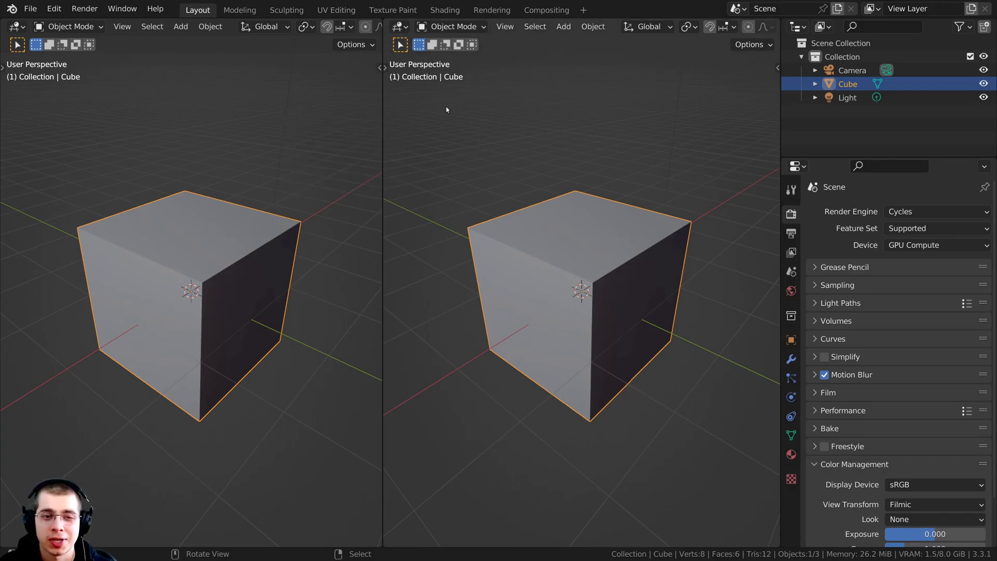
pyautogui.click(398, 27)
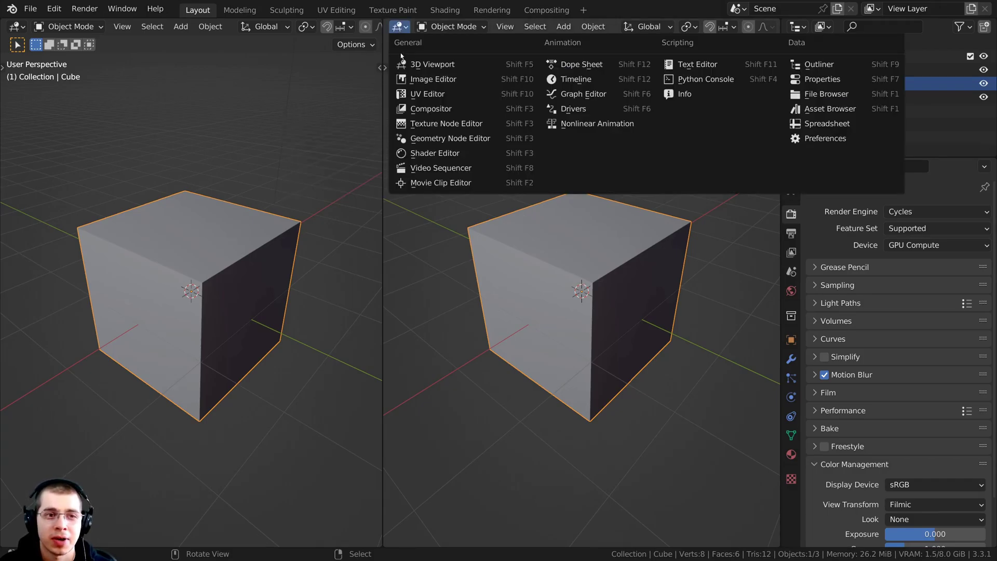
# Make the right area a Shader Editor with its side panel hidden, and swap it to the left.
pyautogui.click(439, 154)
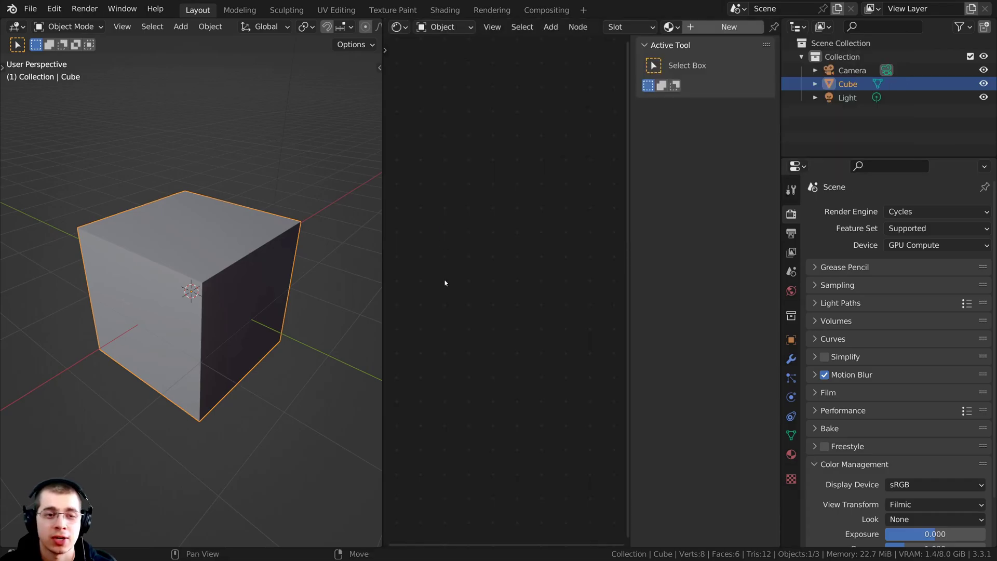
pyautogui.press('n')
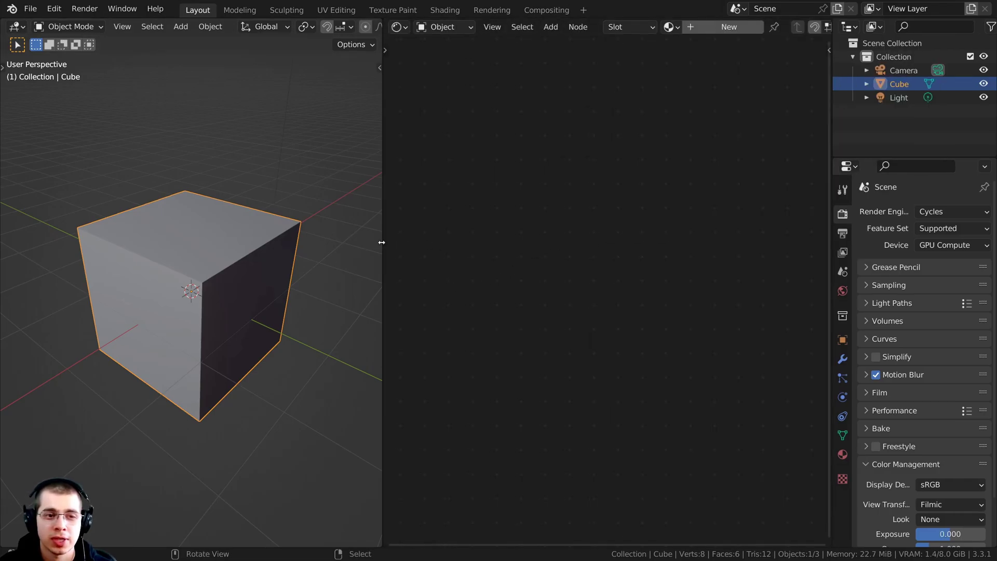
pyautogui.rightClick(382, 242)
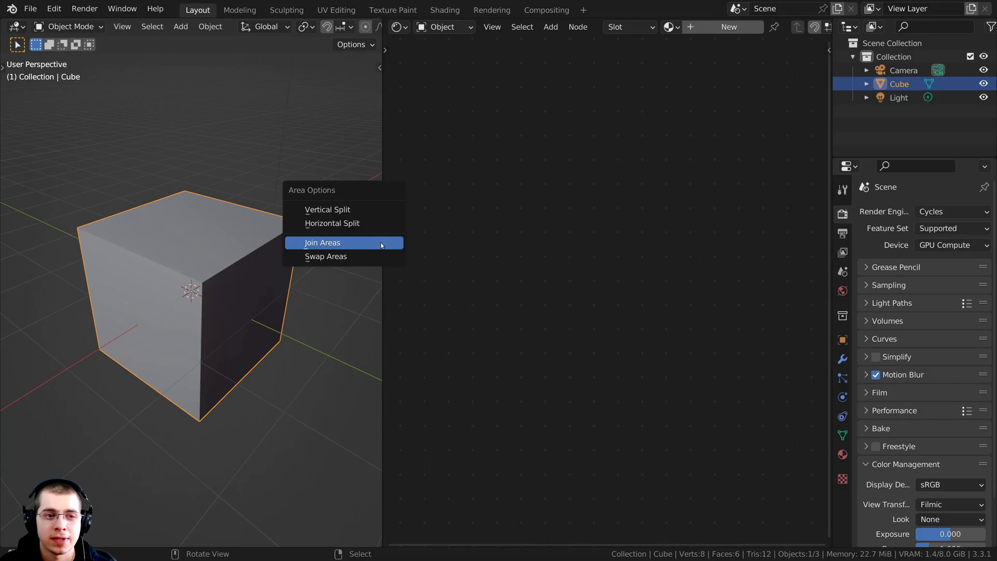
pyautogui.click(350, 255)
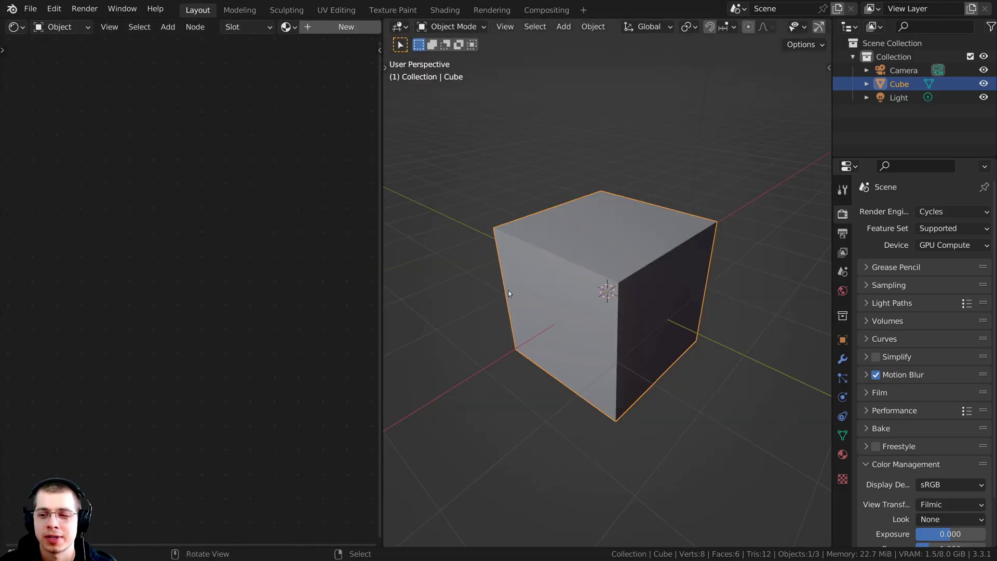
pyautogui.moveTo(509, 291); pyautogui.dragTo(532, 295, button='middle')
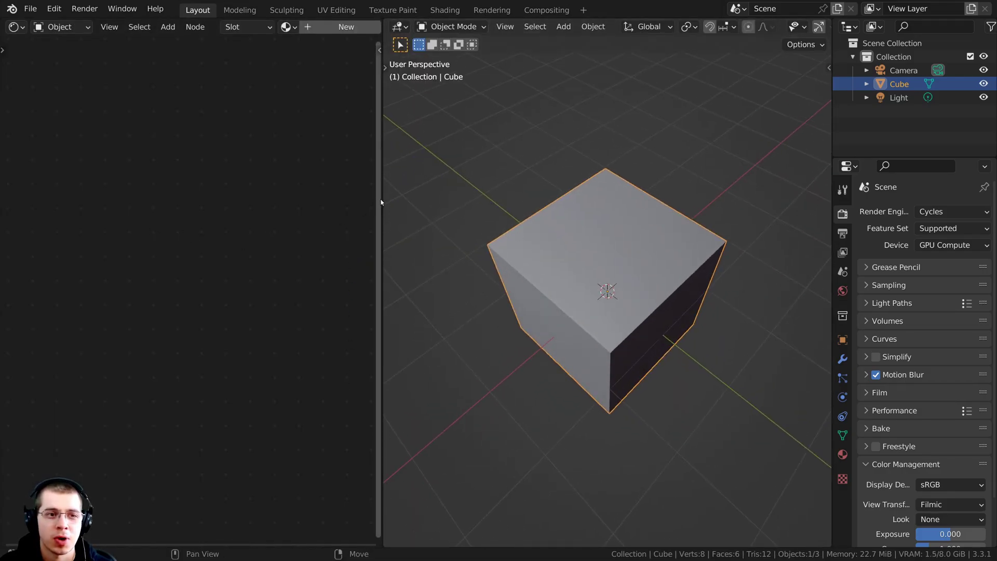
pyautogui.moveTo(381, 200); pyautogui.dragTo(400, 199)
# Swap the Shader Editor and 3D viewport back, then switch to the Modeling workspace.
pyautogui.rightClick(400, 199)
pyautogui.click(369, 212)
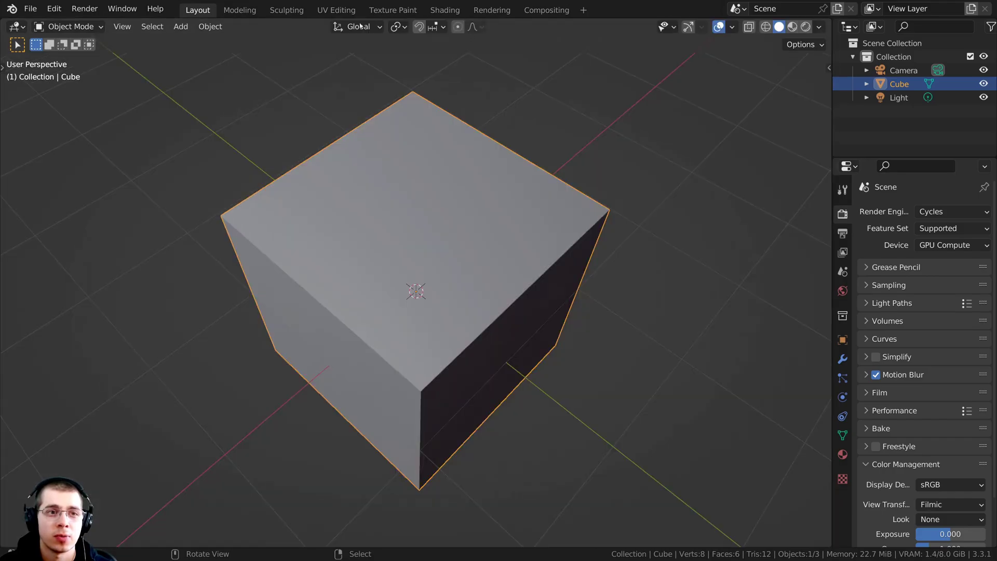
pyautogui.moveTo(356, 173); pyautogui.dragTo(358, 141, button='middle')
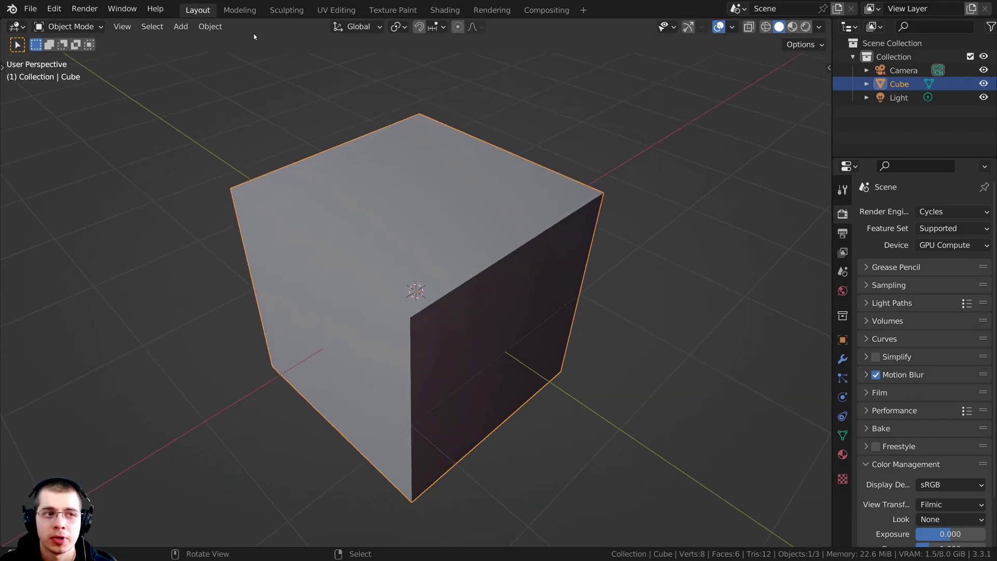
pyautogui.click(239, 11)
pyautogui.scroll(4, 281, 287)
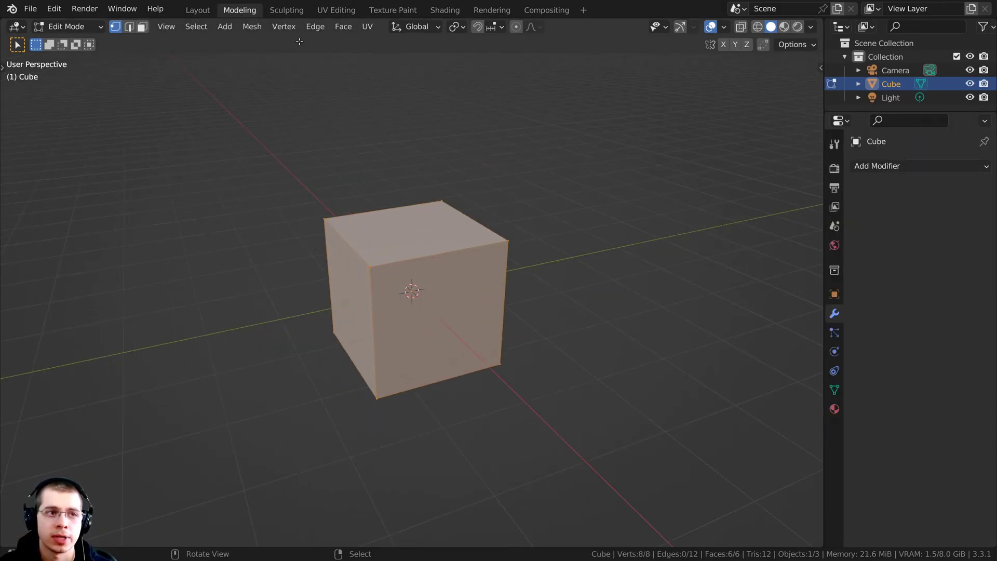
# Cycle through Sculpting, UV Editing (selecting all UVs) and Texture Paint, ending on Shading.
pyautogui.click(284, 10)
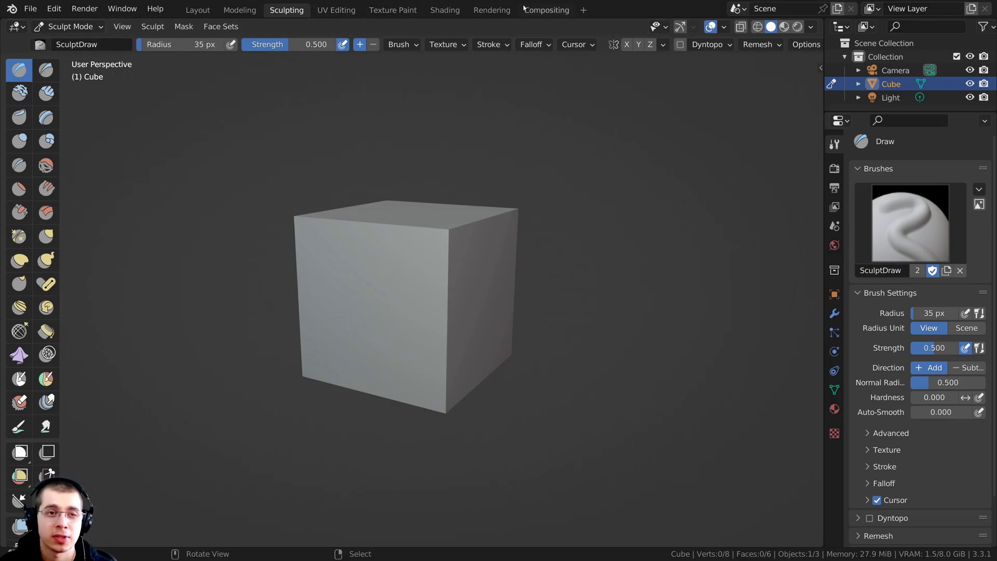
pyautogui.click(335, 10)
pyautogui.scroll(4, 270, 206)
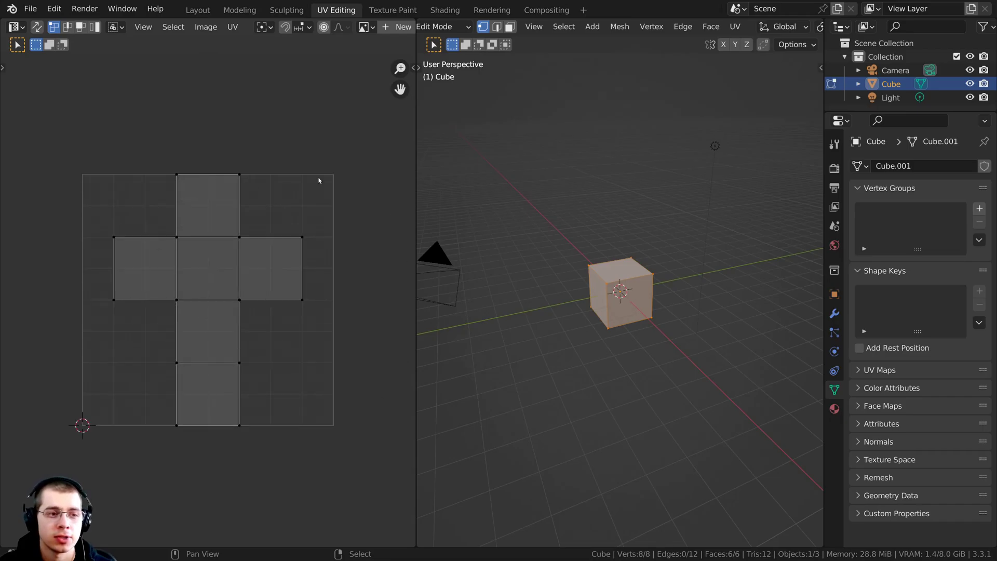
pyautogui.press('a')
pyautogui.click(391, 10)
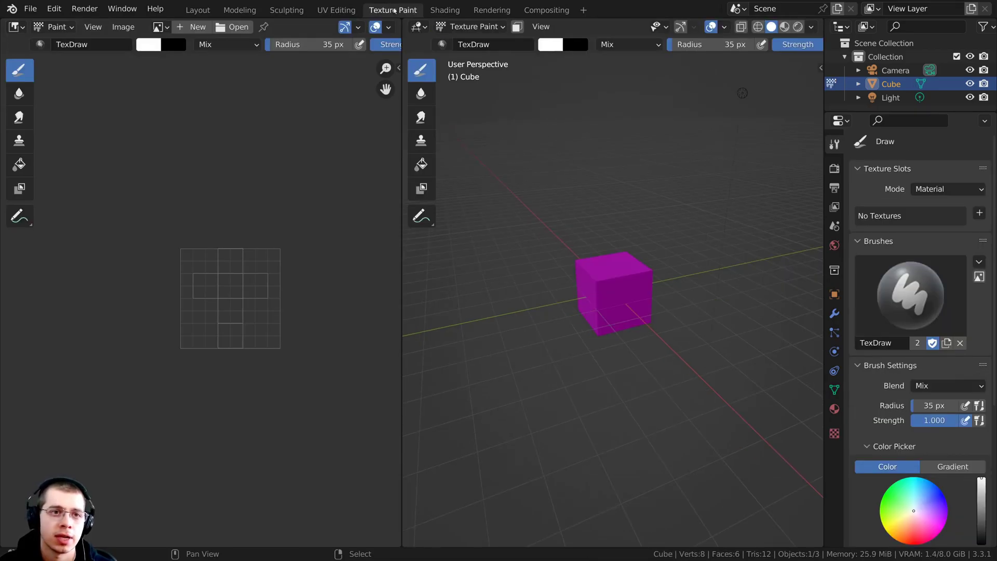
pyautogui.click(445, 10)
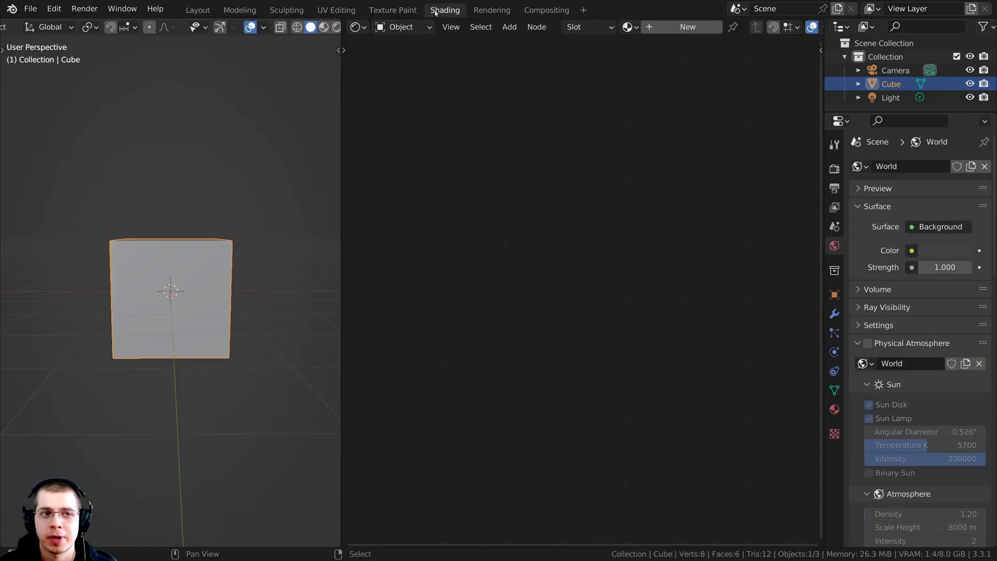
# Visit the Rendering and Compositing workspaces, then step back to Shading with Ctrl+PageUp.
pyautogui.click(491, 10)
pyautogui.click(552, 10)
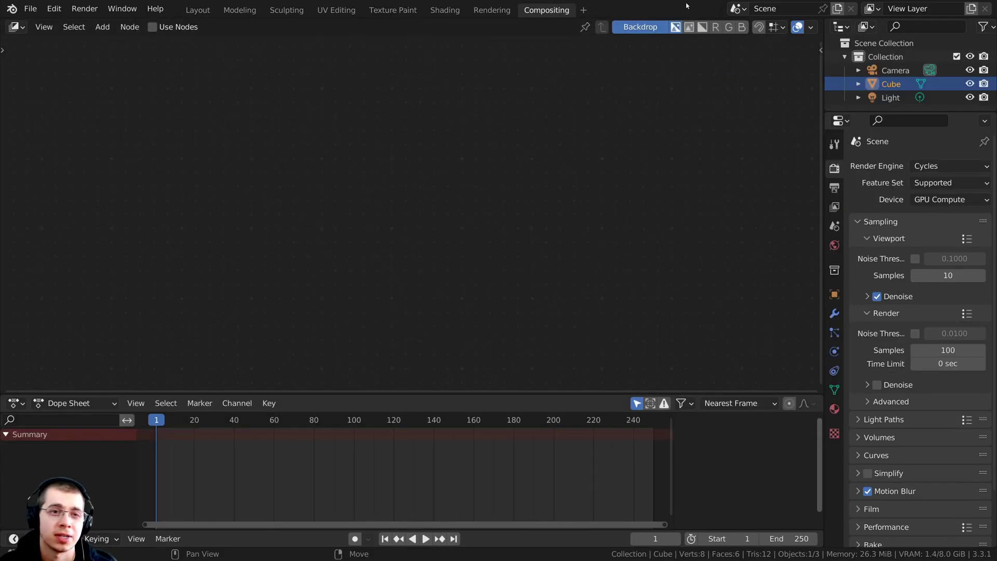
pyautogui.hotkey('ctrl', 'pageup')
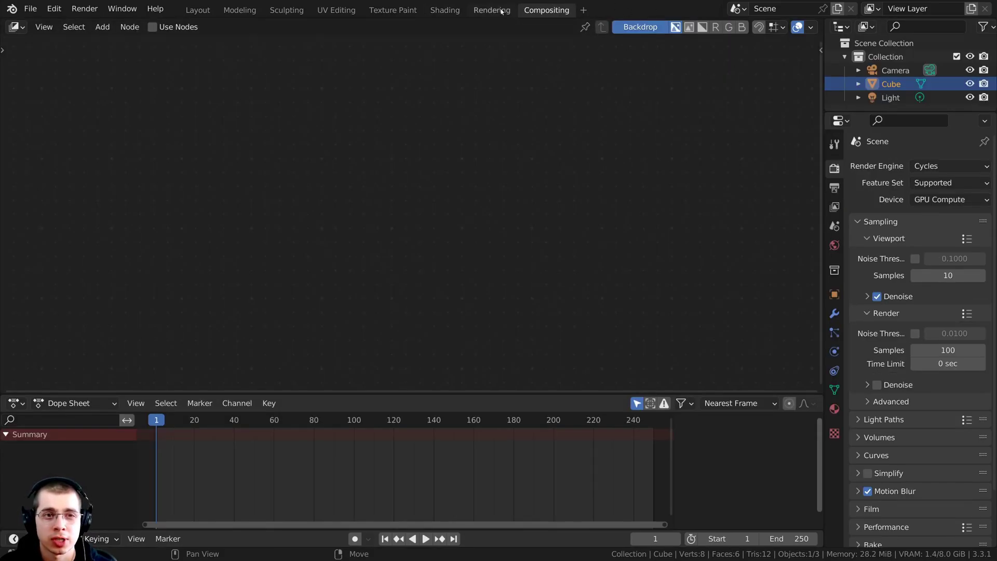
pyautogui.hotkey('ctrl', 'pageup')
# Split the Shading node editor and make its upper area a Timeline.
pyautogui.moveTo(821, 22); pyautogui.dragTo(675, 283)
pyautogui.click(364, 27)
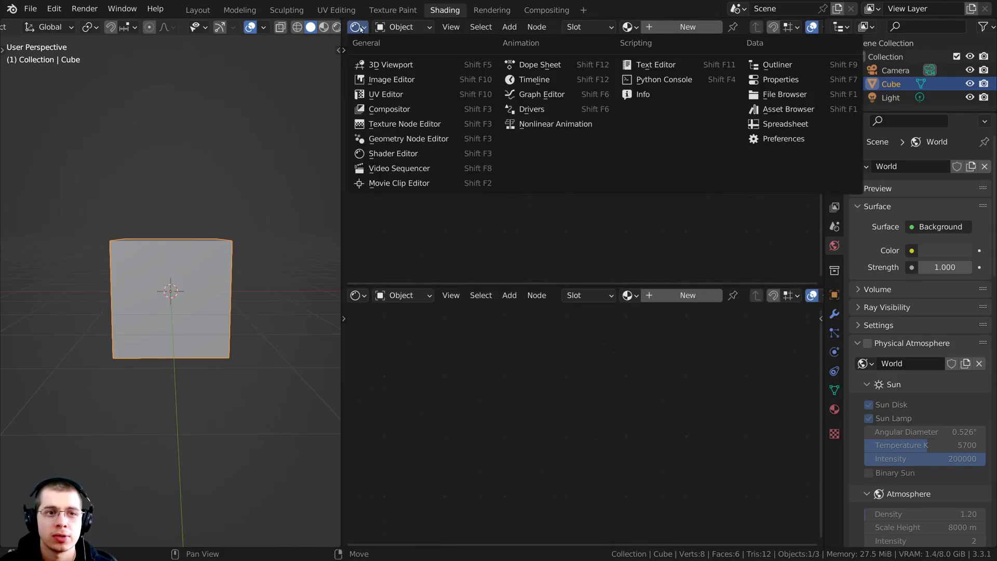
pyautogui.click(535, 78)
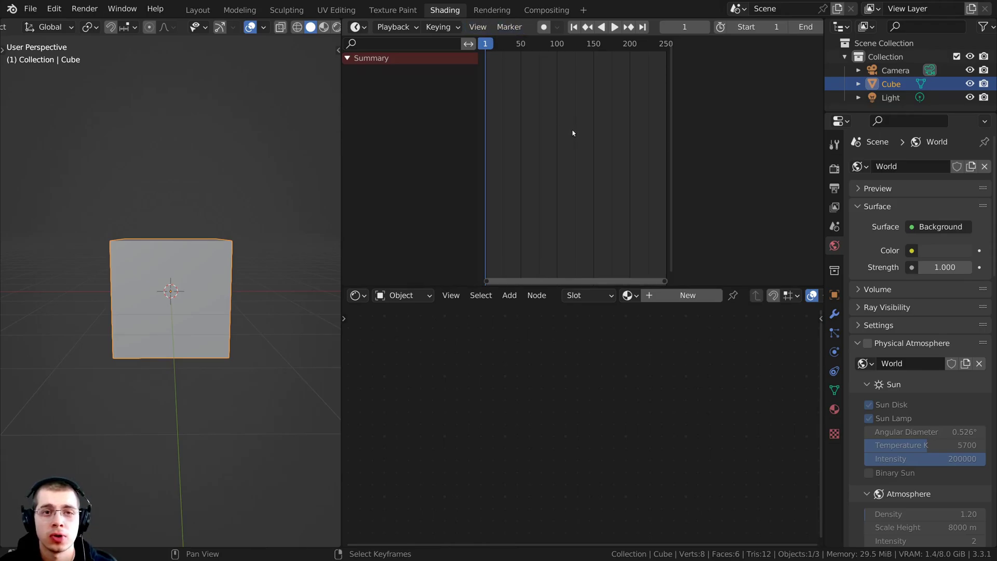
pyautogui.moveTo(245, 288); pyautogui.dragTo(227, 220, button='middle')
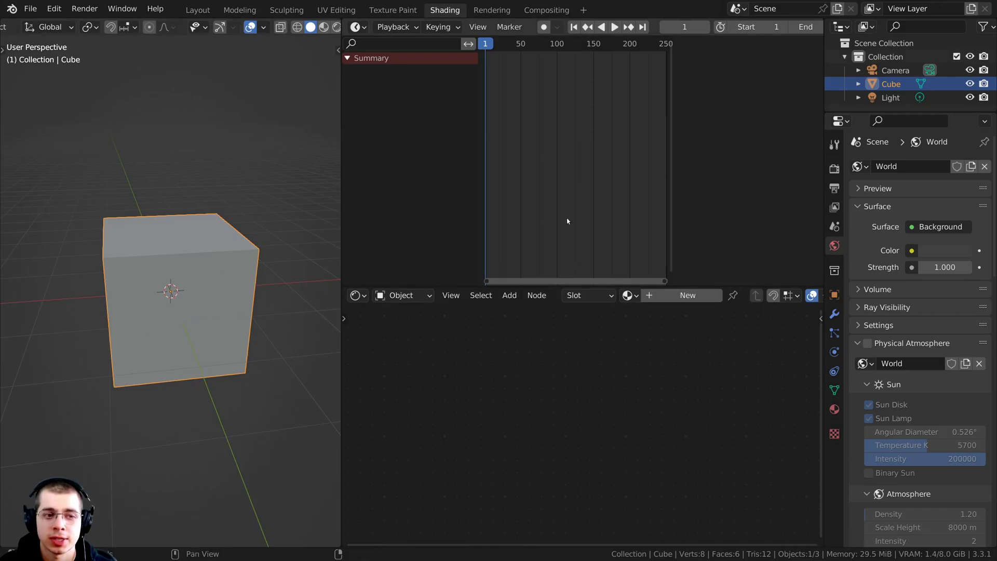
# Add a General > Layout workspace, creating the Layout.001 tab.
pyautogui.click(584, 11)
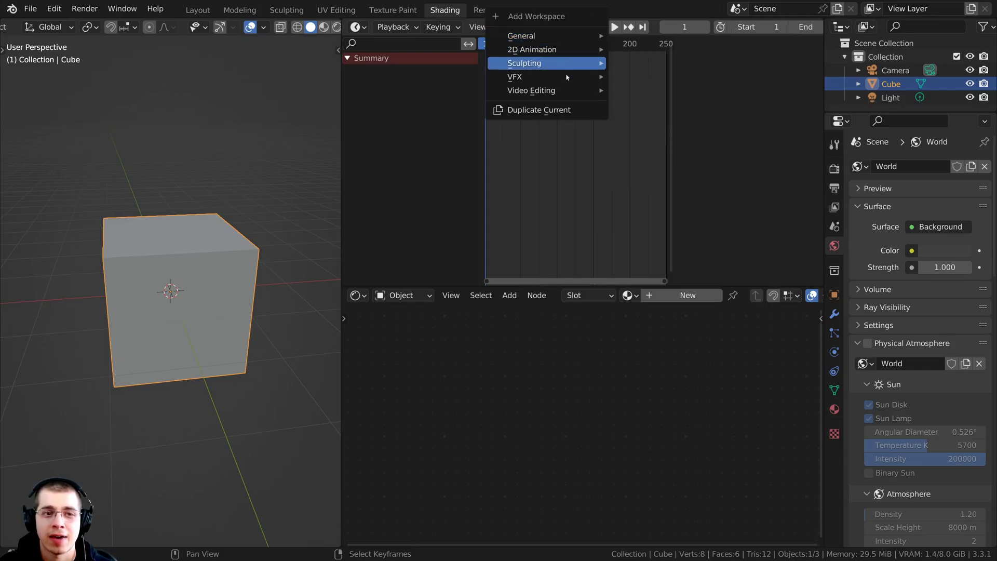
pyautogui.moveTo(565, 97)
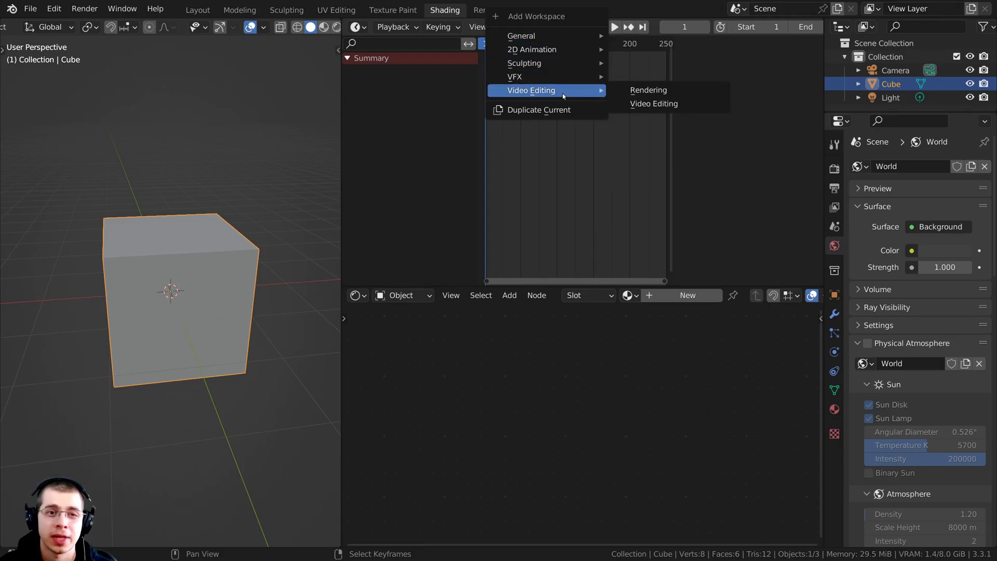
pyautogui.moveTo(554, 67)
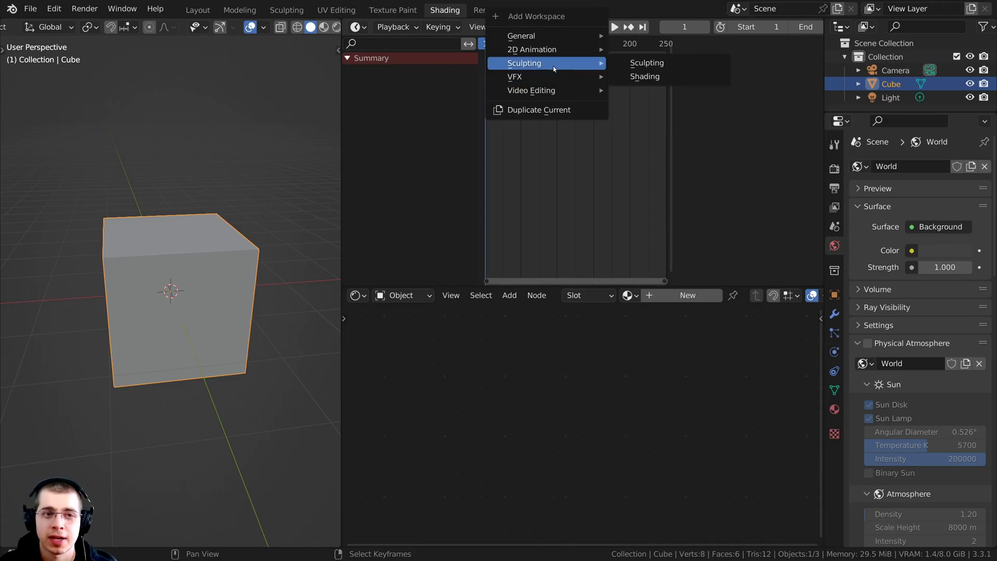
pyautogui.moveTo(559, 38)
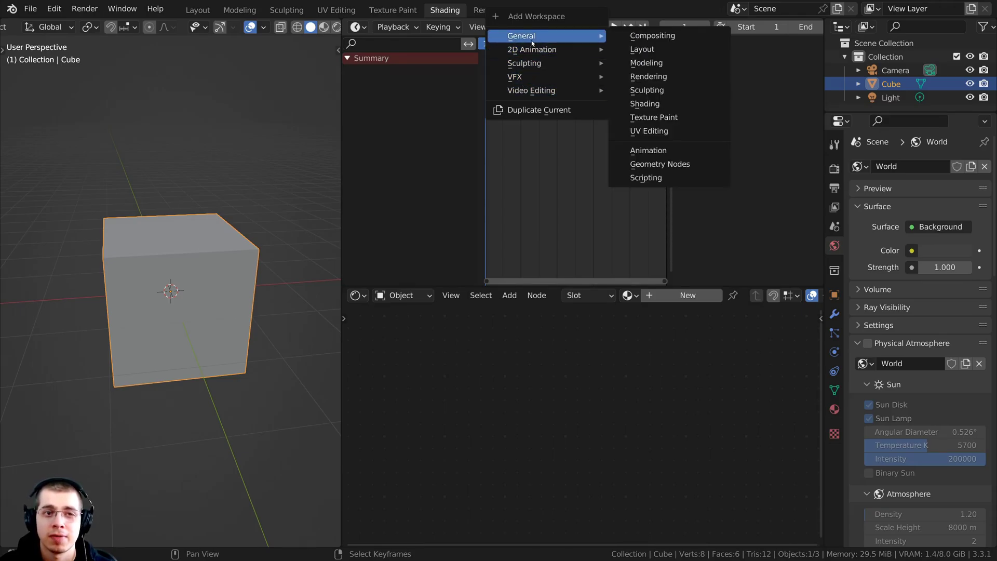
pyautogui.click(648, 50)
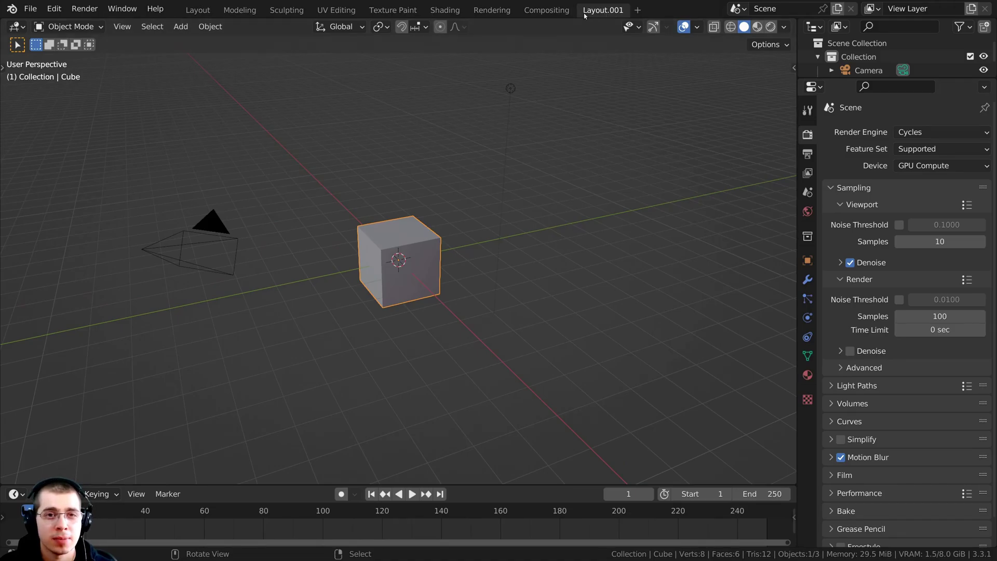
# Rename Layout.001 to 'Animation' and reorder it to the front of the workspace tabs.
pyautogui.doubleClick(601, 11)
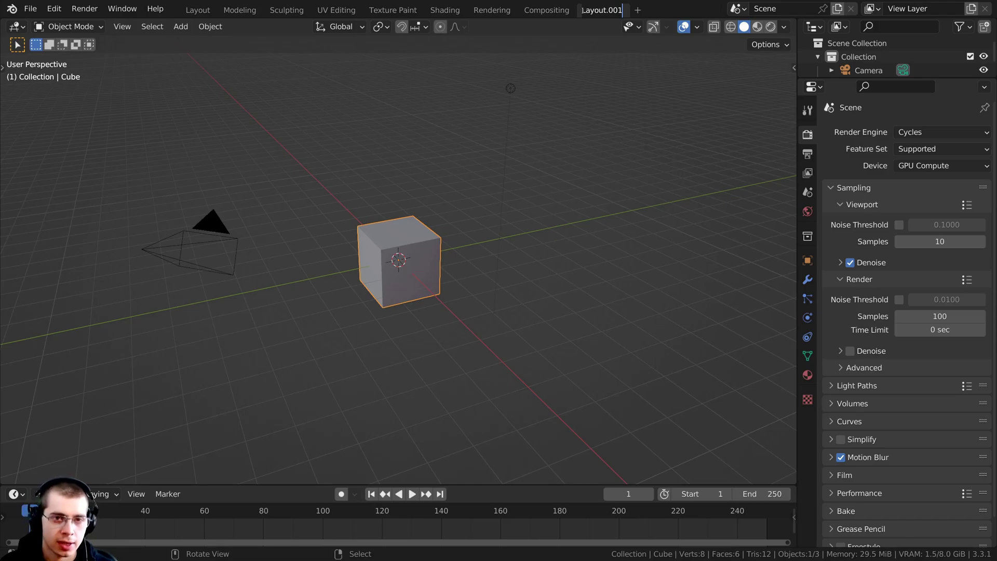
pyautogui.hotkey('ctrl', 'a')
pyautogui.write('Animation')
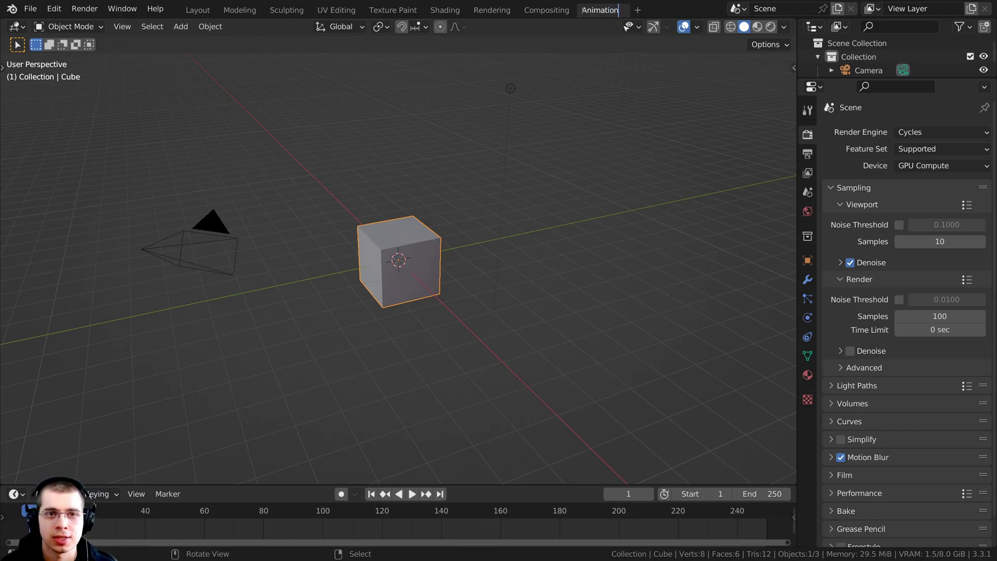
pyautogui.press('Return')
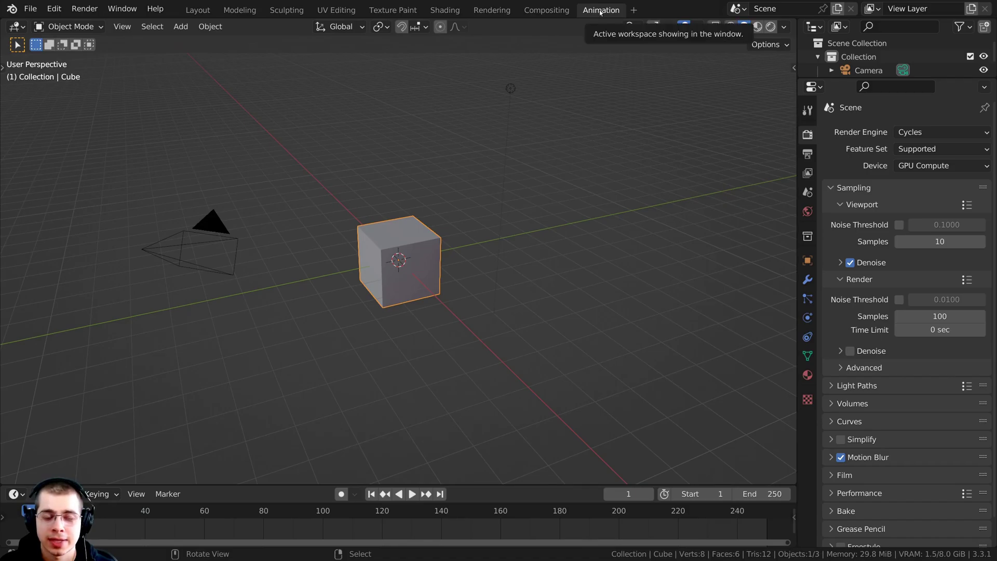
pyautogui.rightClick(600, 11)
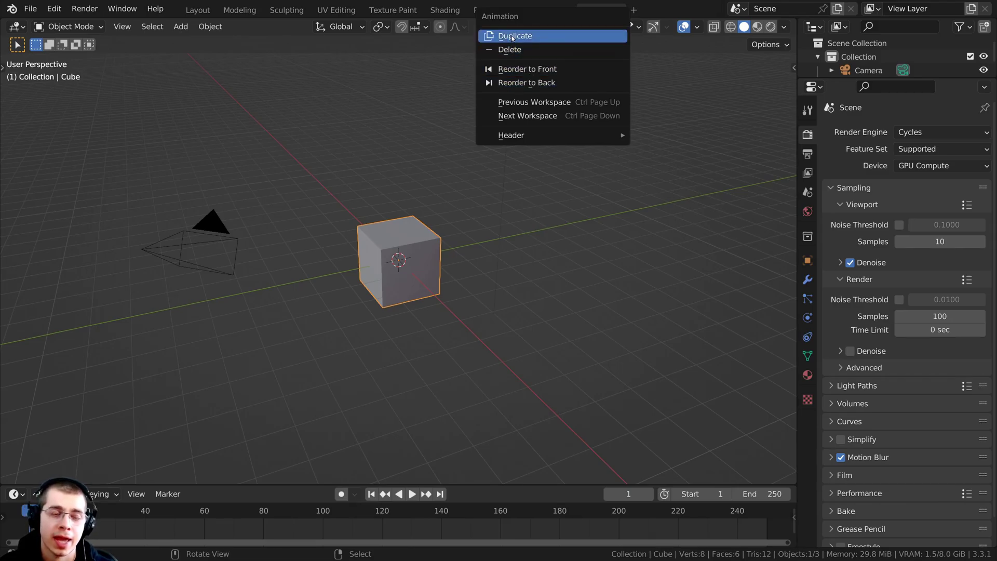
pyautogui.click(520, 70)
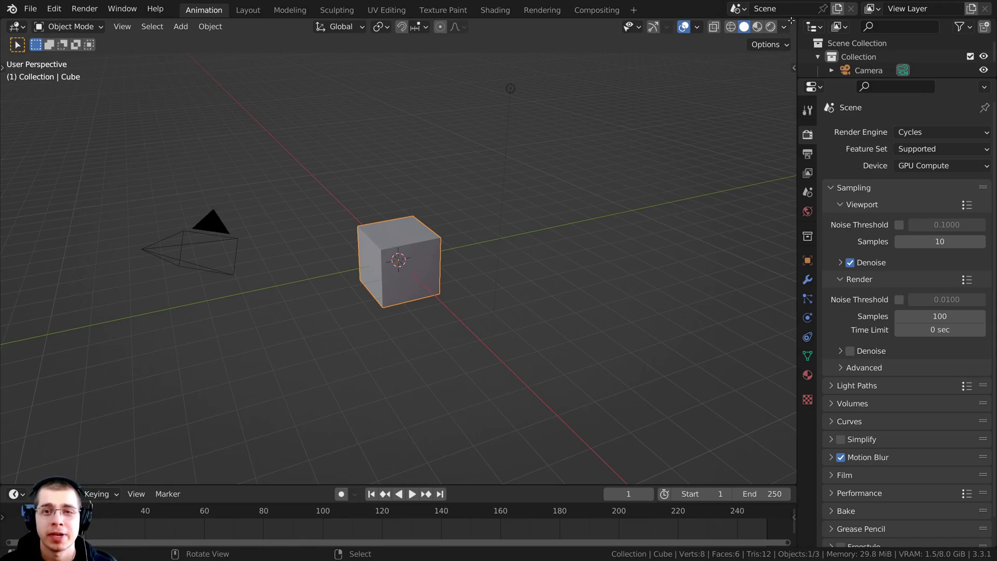
# Split the 3D viewport side by side, make the right half a Graph Editor, and select the Cube.
pyautogui.moveTo(794, 22); pyautogui.dragTo(381, 23)
pyautogui.click(397, 26)
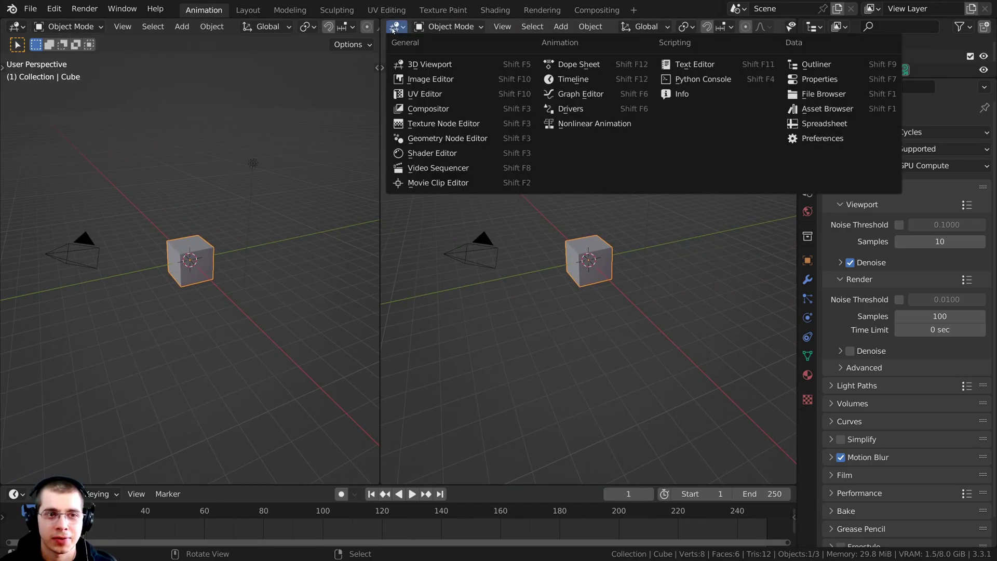
pyautogui.click(565, 94)
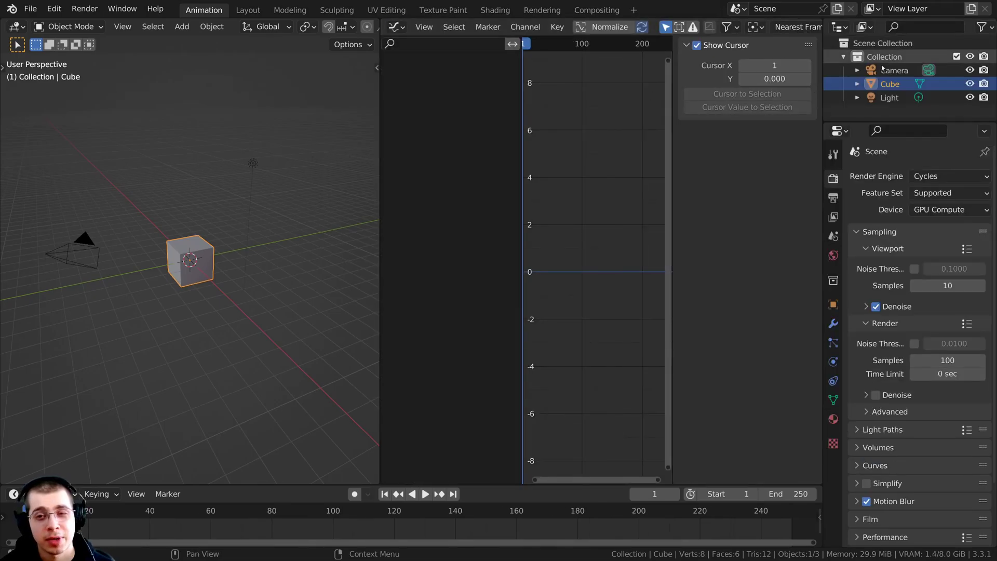
pyautogui.click(878, 85)
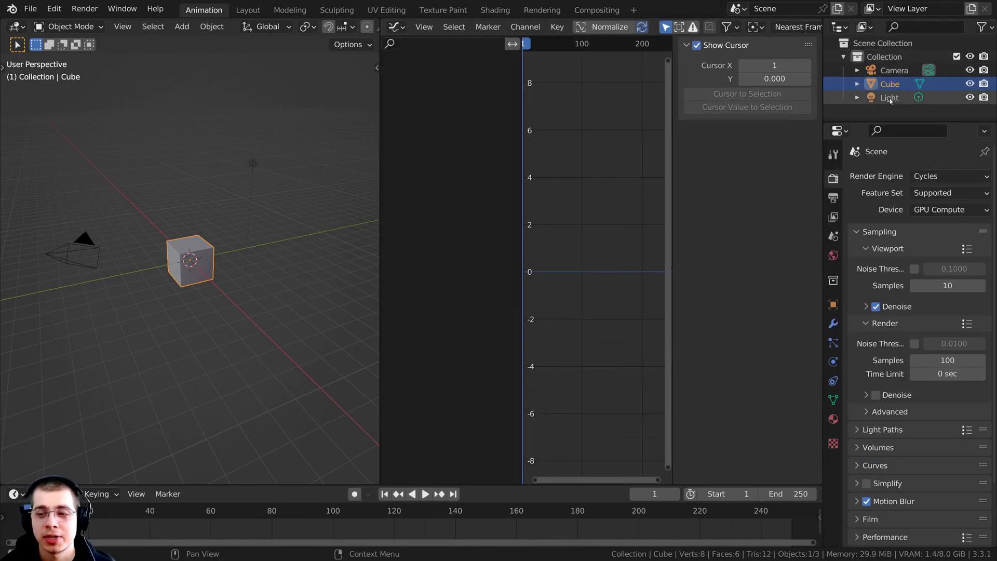
# Merge the Outliner into Properties, hide the Graph Editor sidebar and widen the 3D viewport.
pyautogui.moveTo(828, 125); pyautogui.dragTo(814, 102)
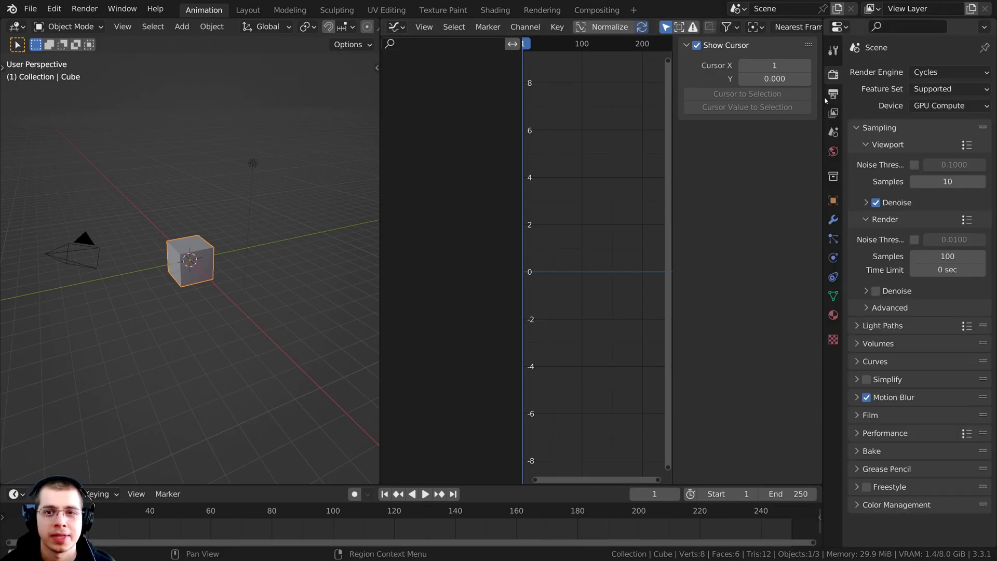
pyautogui.press('n')
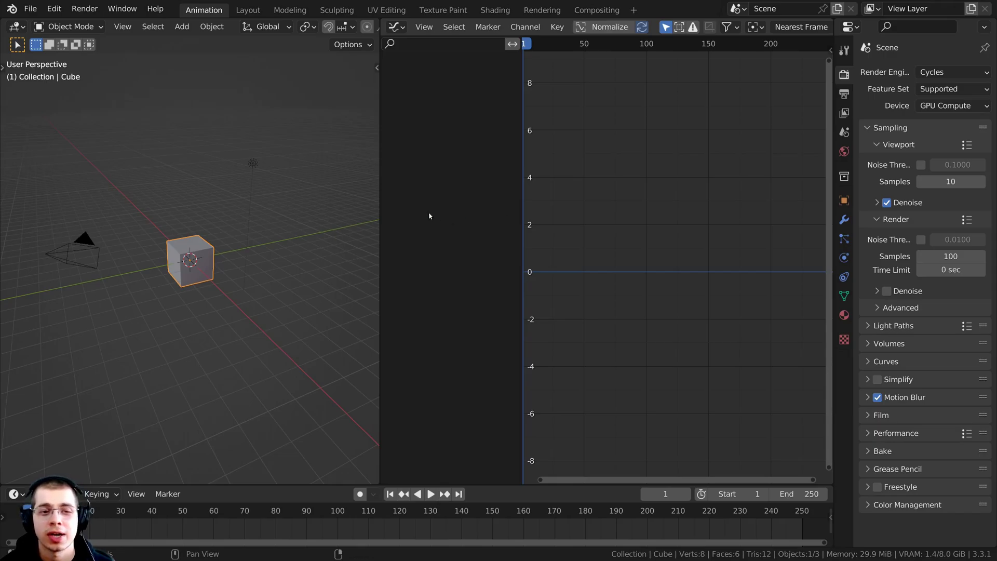
pyautogui.moveTo(379, 203); pyautogui.dragTo(410, 211)
pyautogui.moveTo(280, 285)
pyautogui.mouseDown(button='middle')
pyautogui.moveTo(251, 301)
pyautogui.moveTo(275, 283)
pyautogui.mouseUp(button='middle')
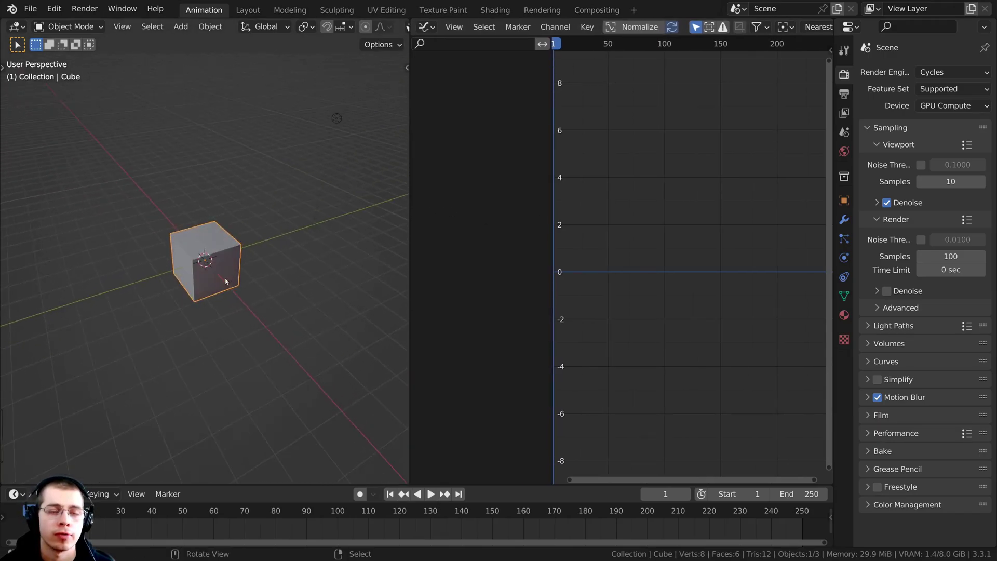
pyautogui.scroll(2, 294, 267)
pyautogui.scroll(2, 628, 114)
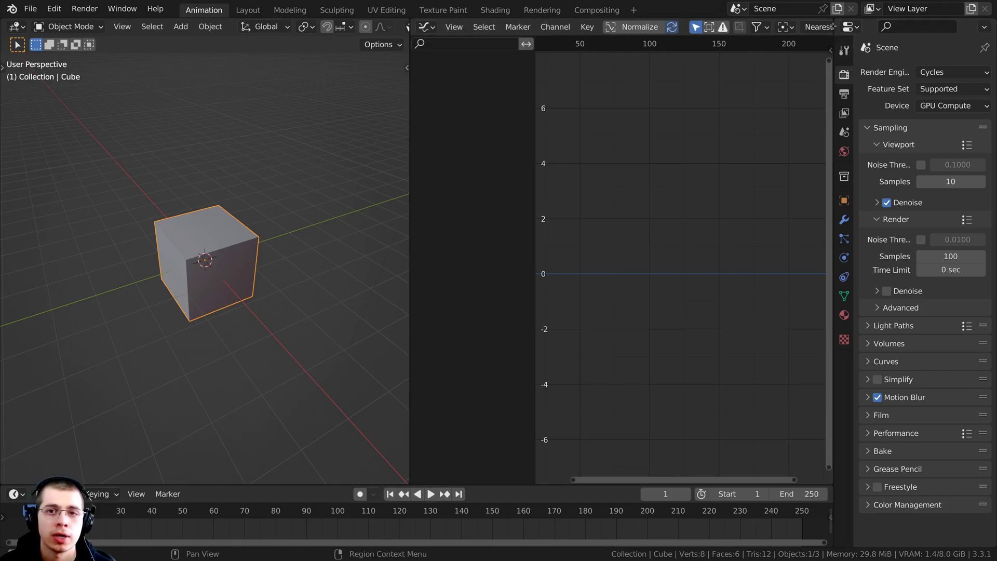
# Split the Graph Editor into two stacked editors and check the File menu for startup defaults.
pyautogui.click(451, 263)
pyautogui.moveTo(451, 260)
pyautogui.mouseDown()
pyautogui.moveTo(439, 195)
pyautogui.moveTo(465, 259)
pyautogui.mouseUp()
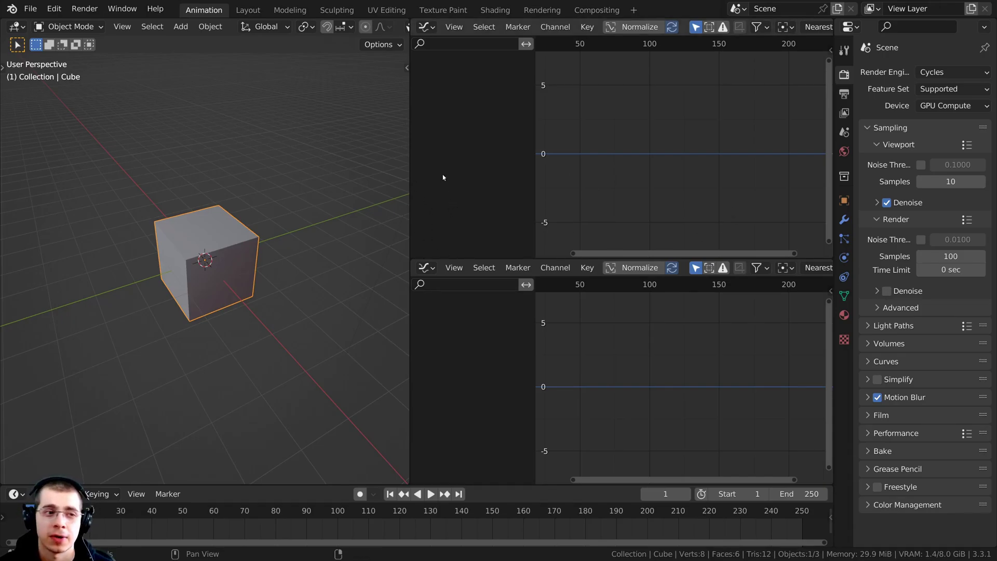
pyautogui.scroll(2, 366, 126)
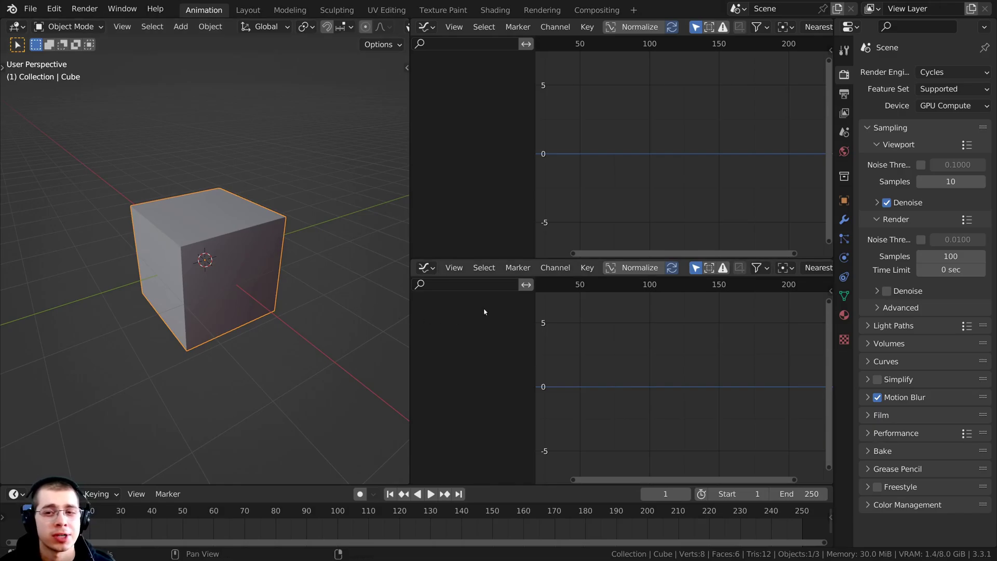
pyautogui.click(31, 10)
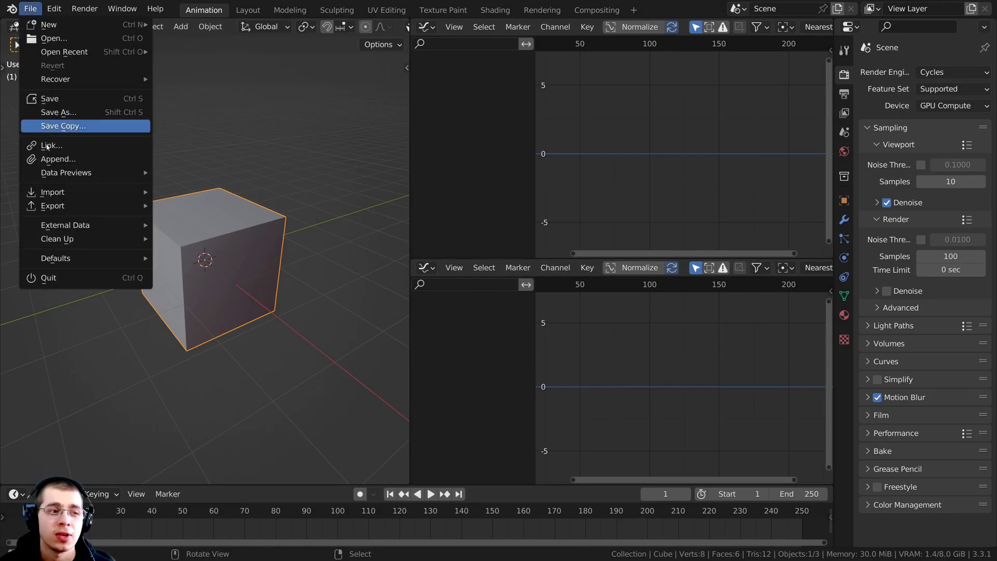
pyautogui.moveTo(62, 259)
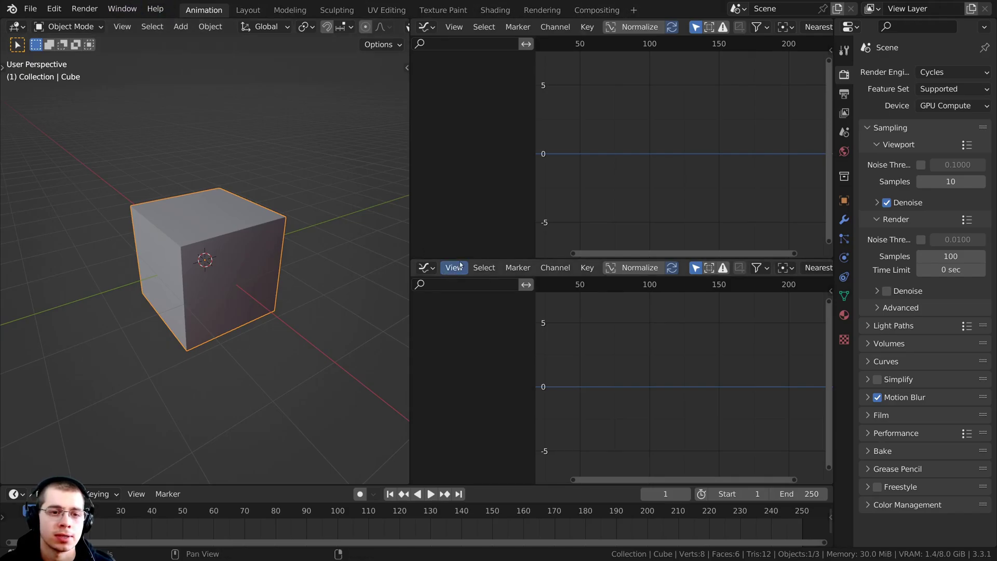
# Shorten the upper Graph Editor and widen both, narrowing the 3D viewport.
pyautogui.moveTo(460, 259); pyautogui.dragTo(441, 248)
pyautogui.moveTo(411, 218); pyautogui.dragTo(361, 208)
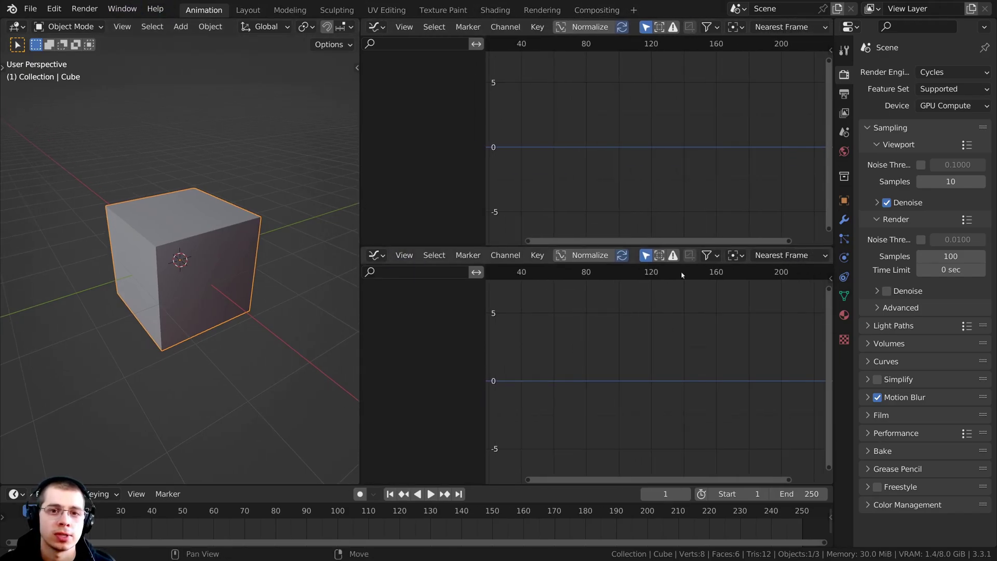
pyautogui.click(30, 9)
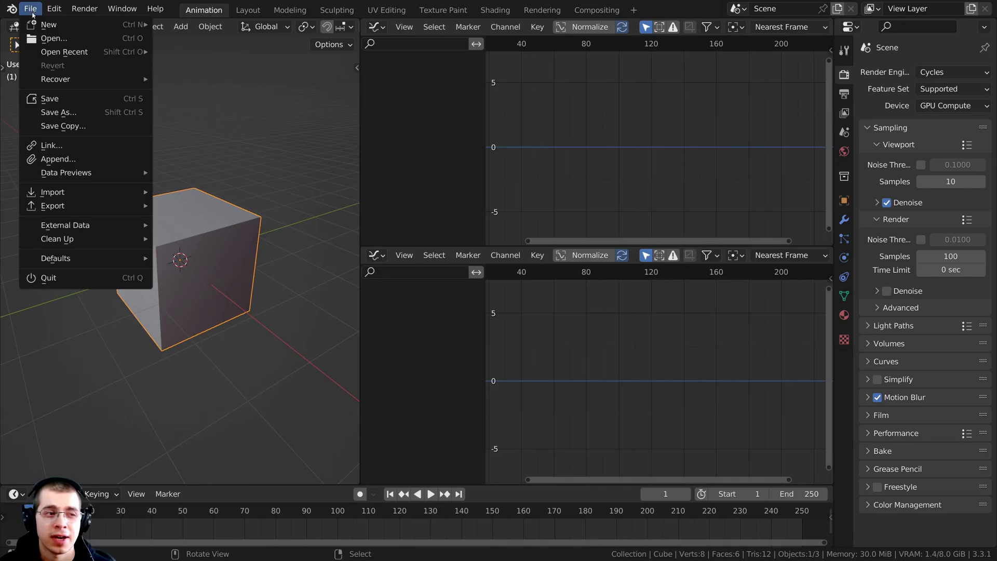